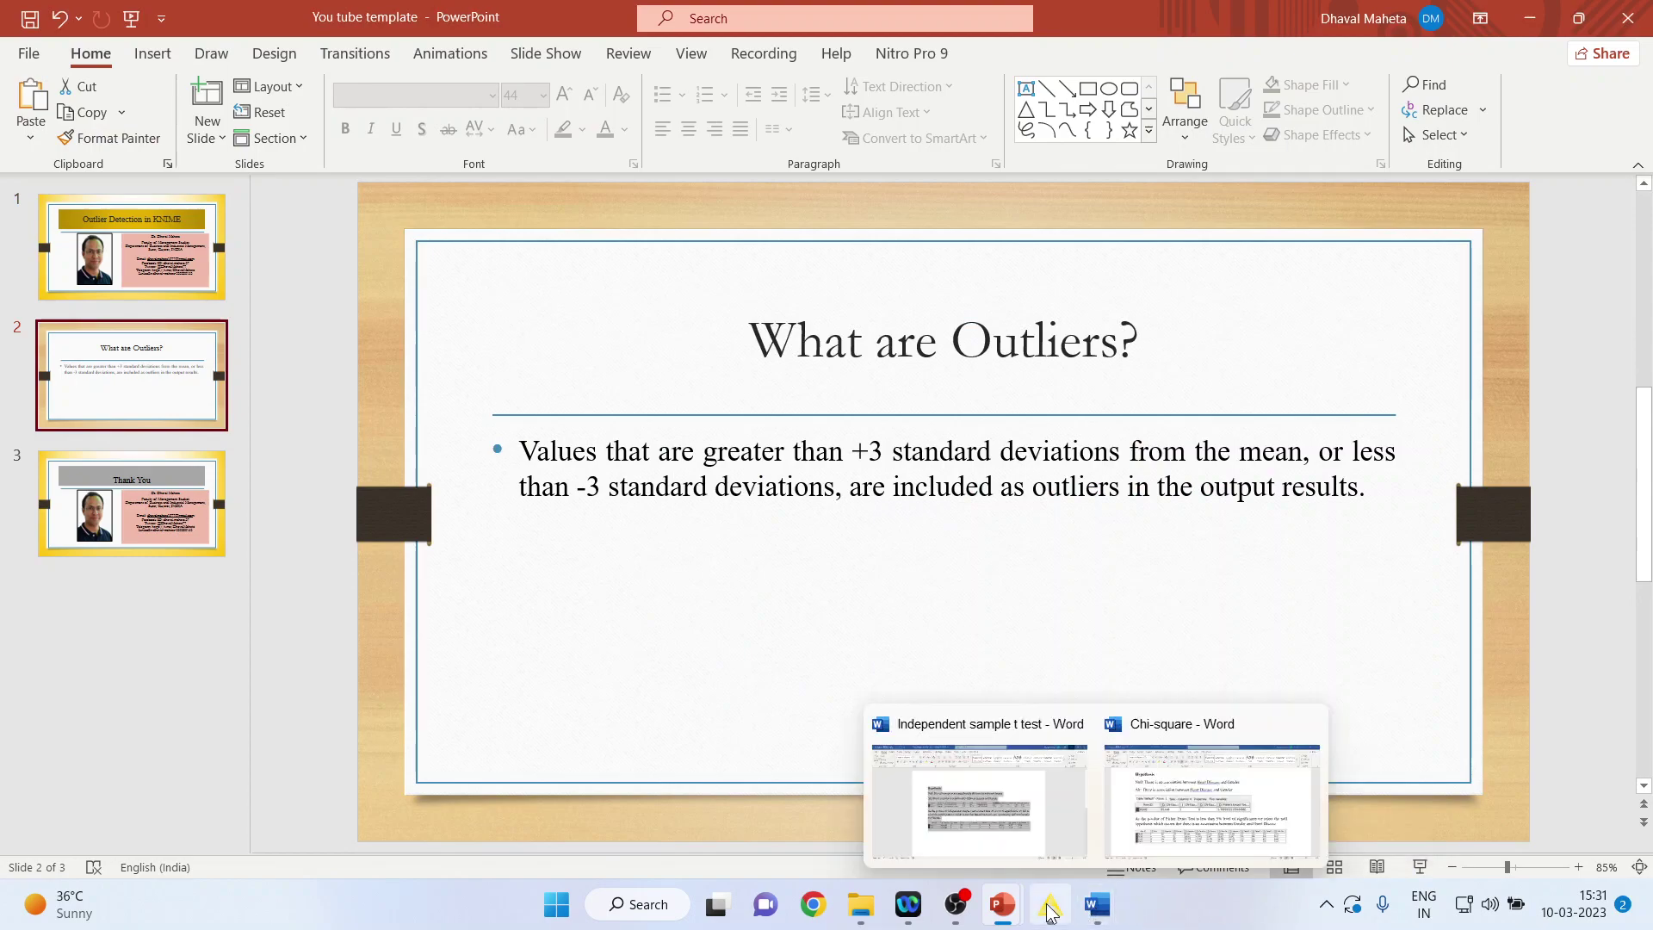
Step: Place a CSV Reader node from IO > Read onto the workflow canvas
{"action": "left_click", "coordinate": [1050, 906]}
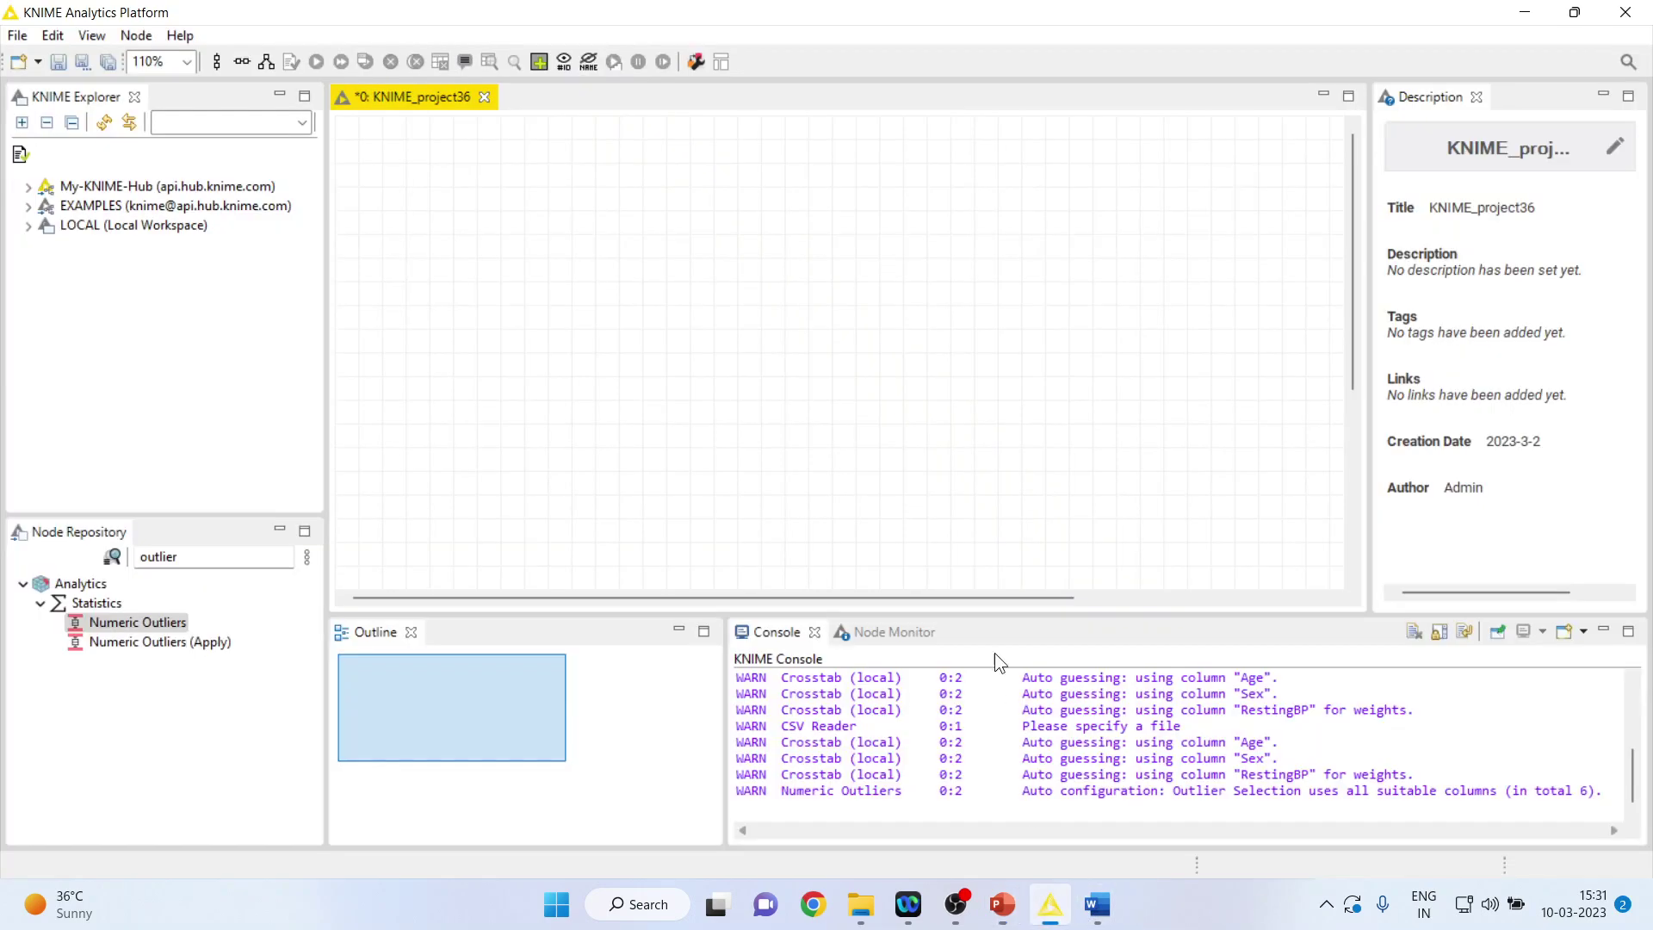
{"action": "left_click", "coordinate": [187, 557]}
{"action": "key", "text": "BackSpace"}
{"action": "key", "text": "BackSpace"}
{"action": "key", "text": "BackSpace"}
{"action": "key", "text": "BackSpace"}
{"action": "key", "text": "BackSpace"}
{"action": "key", "text": "BackSpace"}
{"action": "key", "text": "BackSpace"}
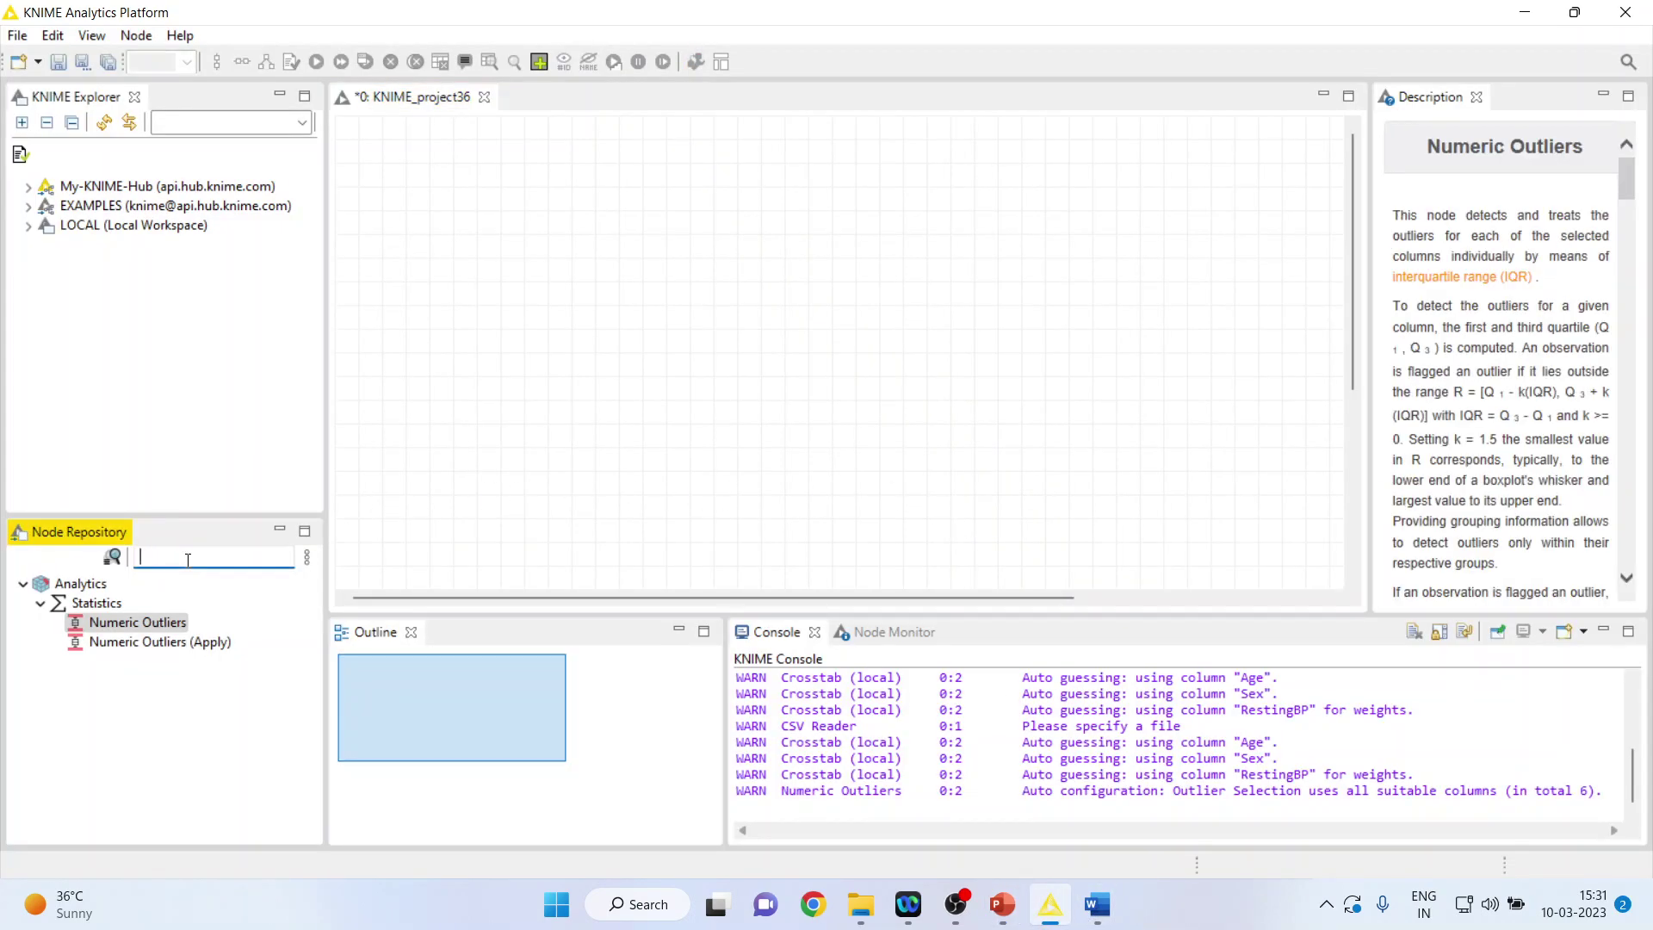
{"action": "left_click", "coordinate": [24, 584]}
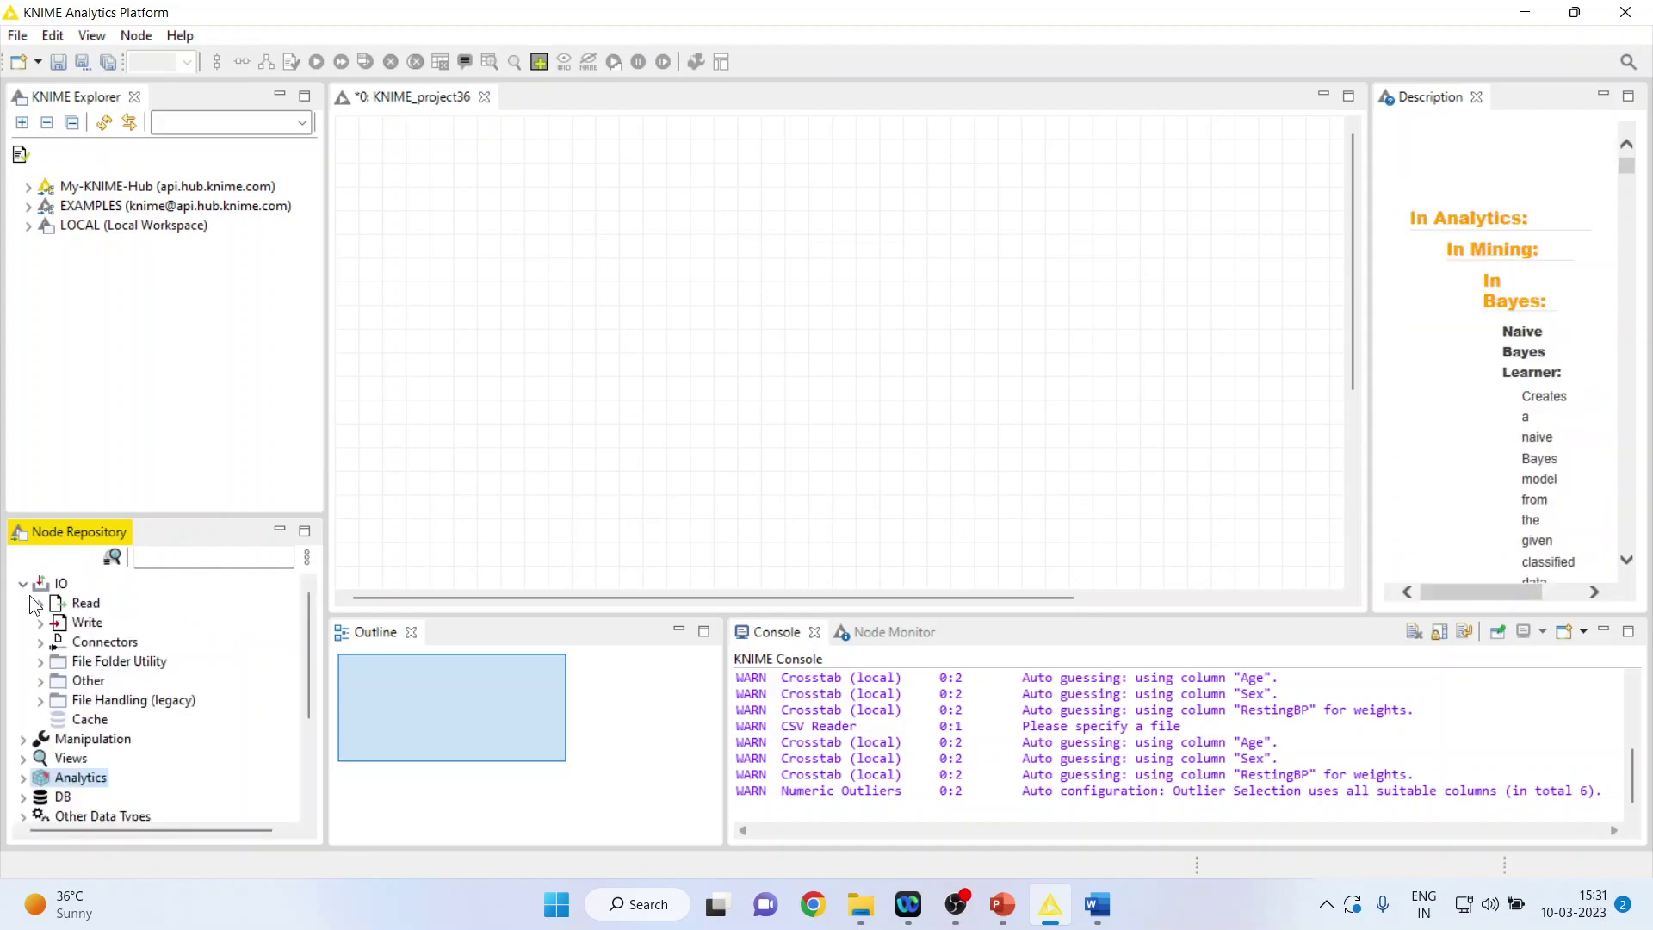
{"action": "left_click", "coordinate": [40, 602]}
{"action": "left_click_drag", "start_coordinate": [121, 680], "coordinate": [465, 207]}
Step: Set the CSV Reader's input file to heart1.csv in D:\Research Methodology\Predictive Analytics\Knime\Data
{"action": "double_click", "coordinate": [463, 204]}
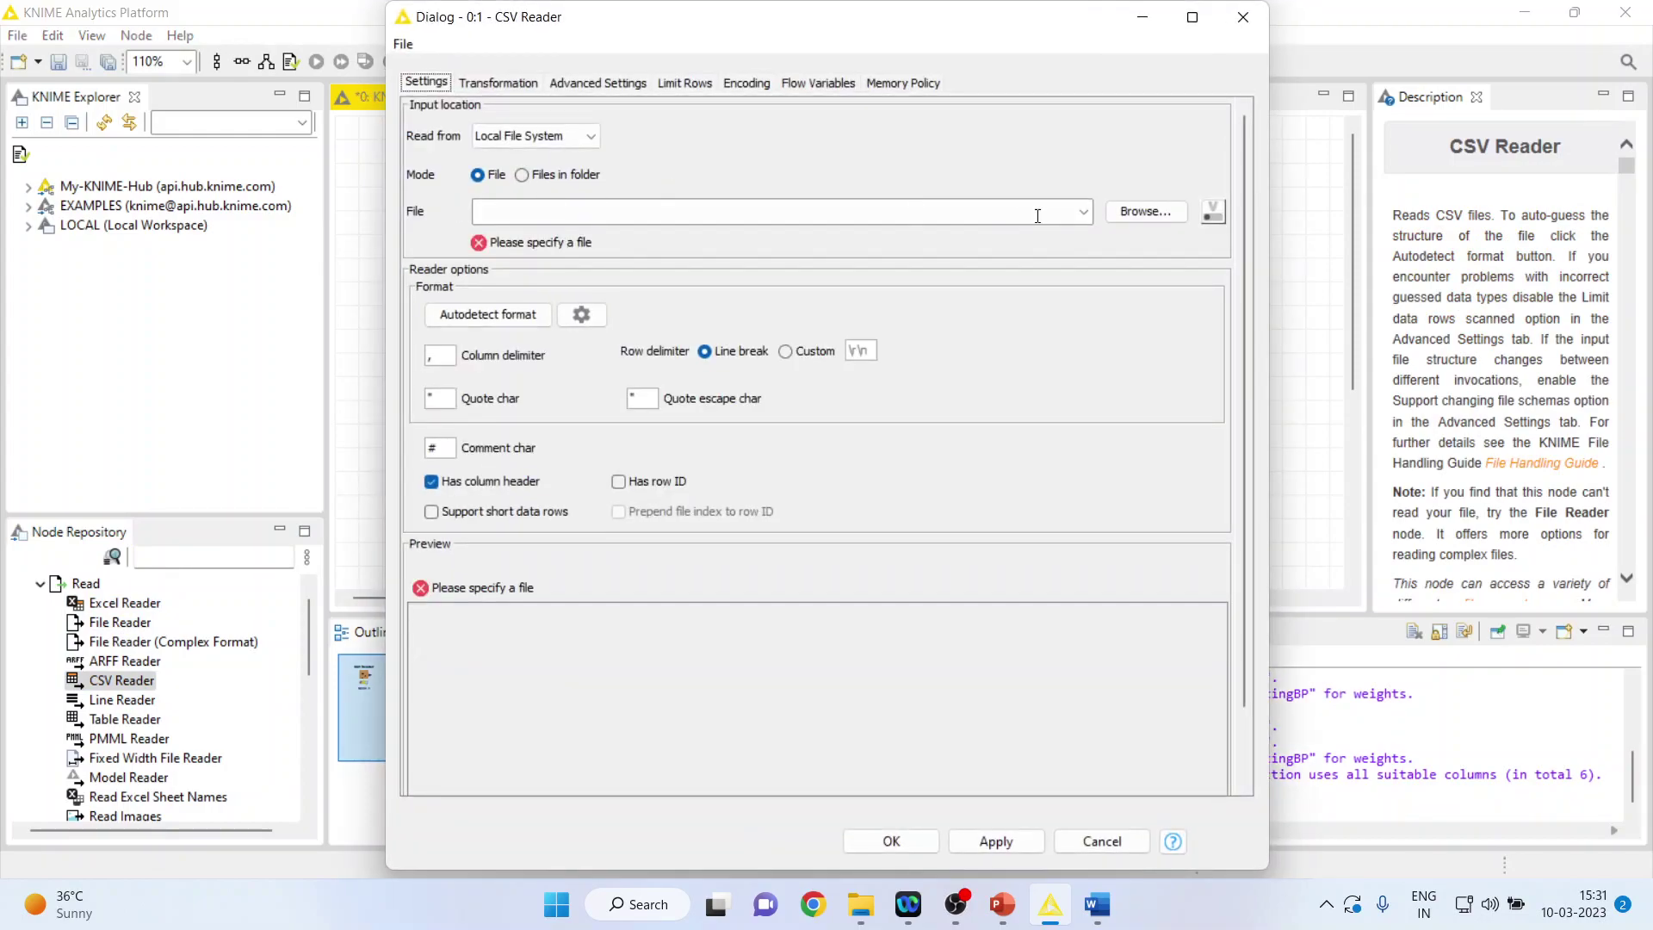
{"action": "left_click", "coordinate": [1154, 217]}
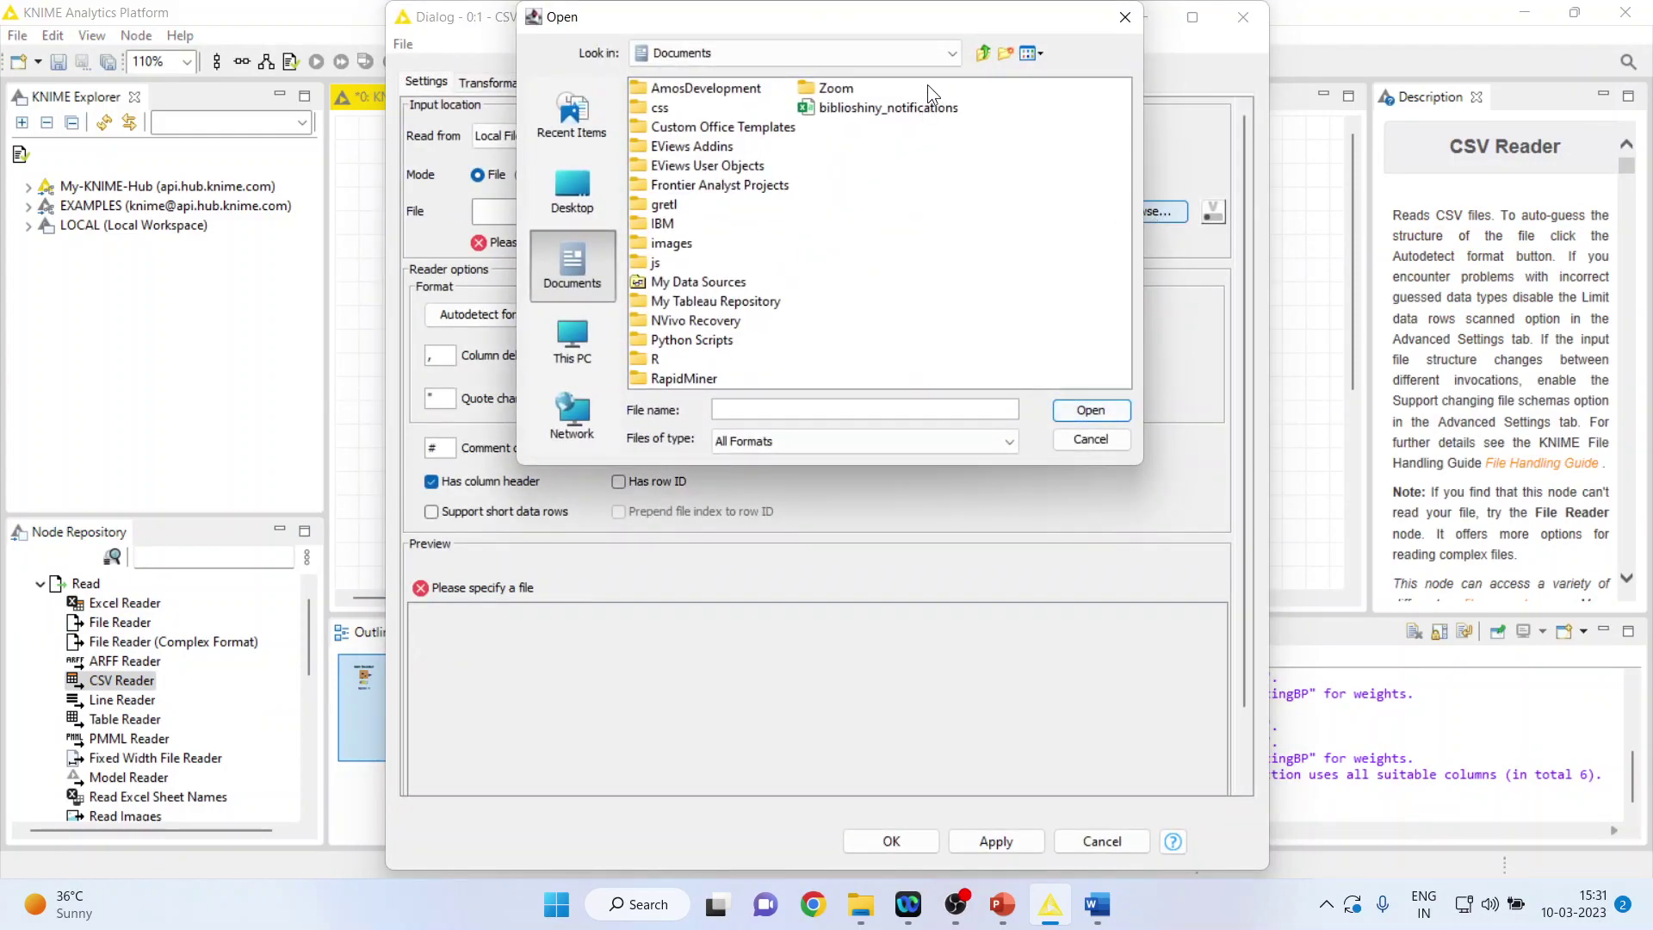
{"action": "left_click", "coordinate": [952, 54]}
{"action": "left_click", "coordinate": [794, 98]}
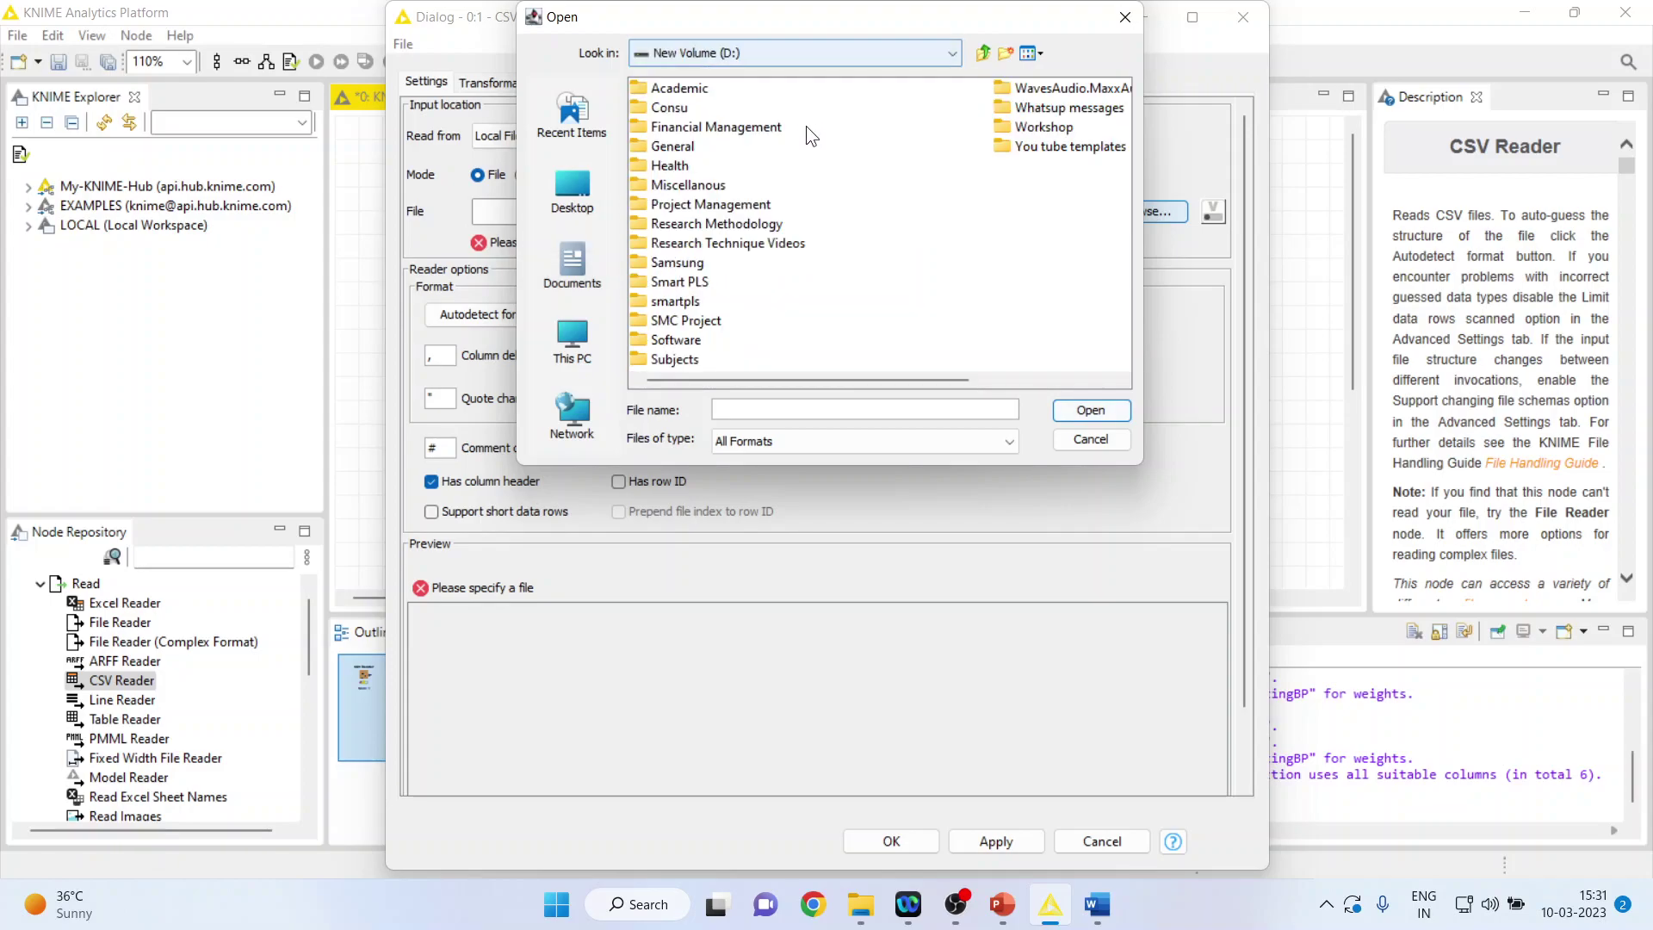
{"action": "double_click", "coordinate": [761, 223]}
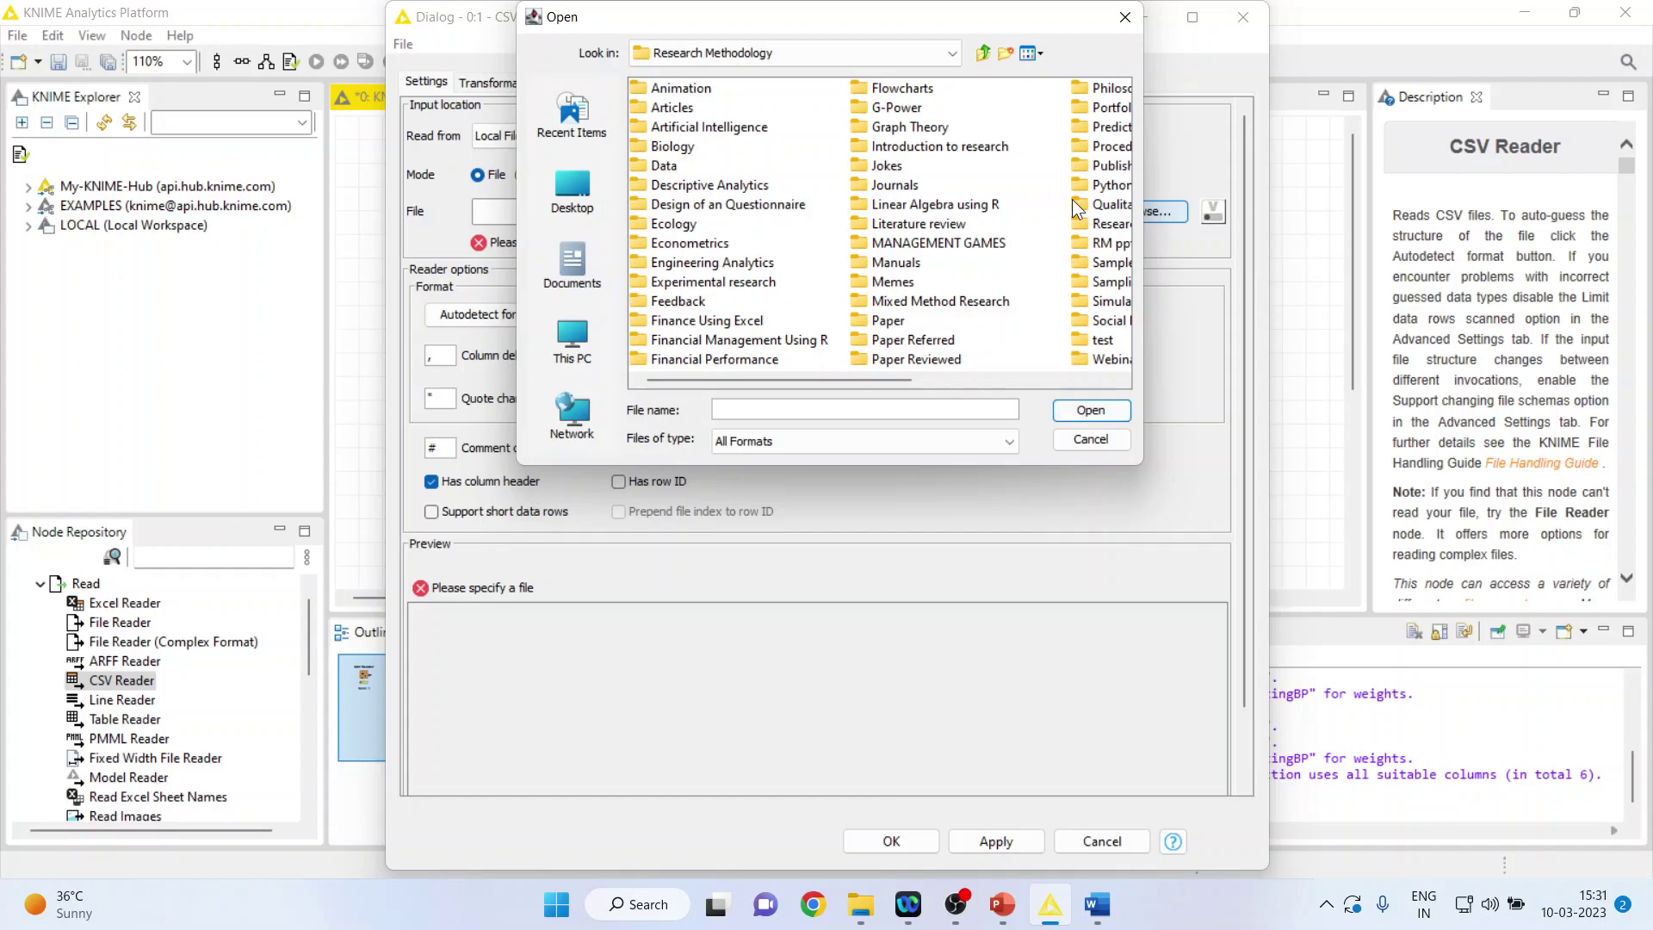
{"action": "double_click", "coordinate": [1111, 127]}
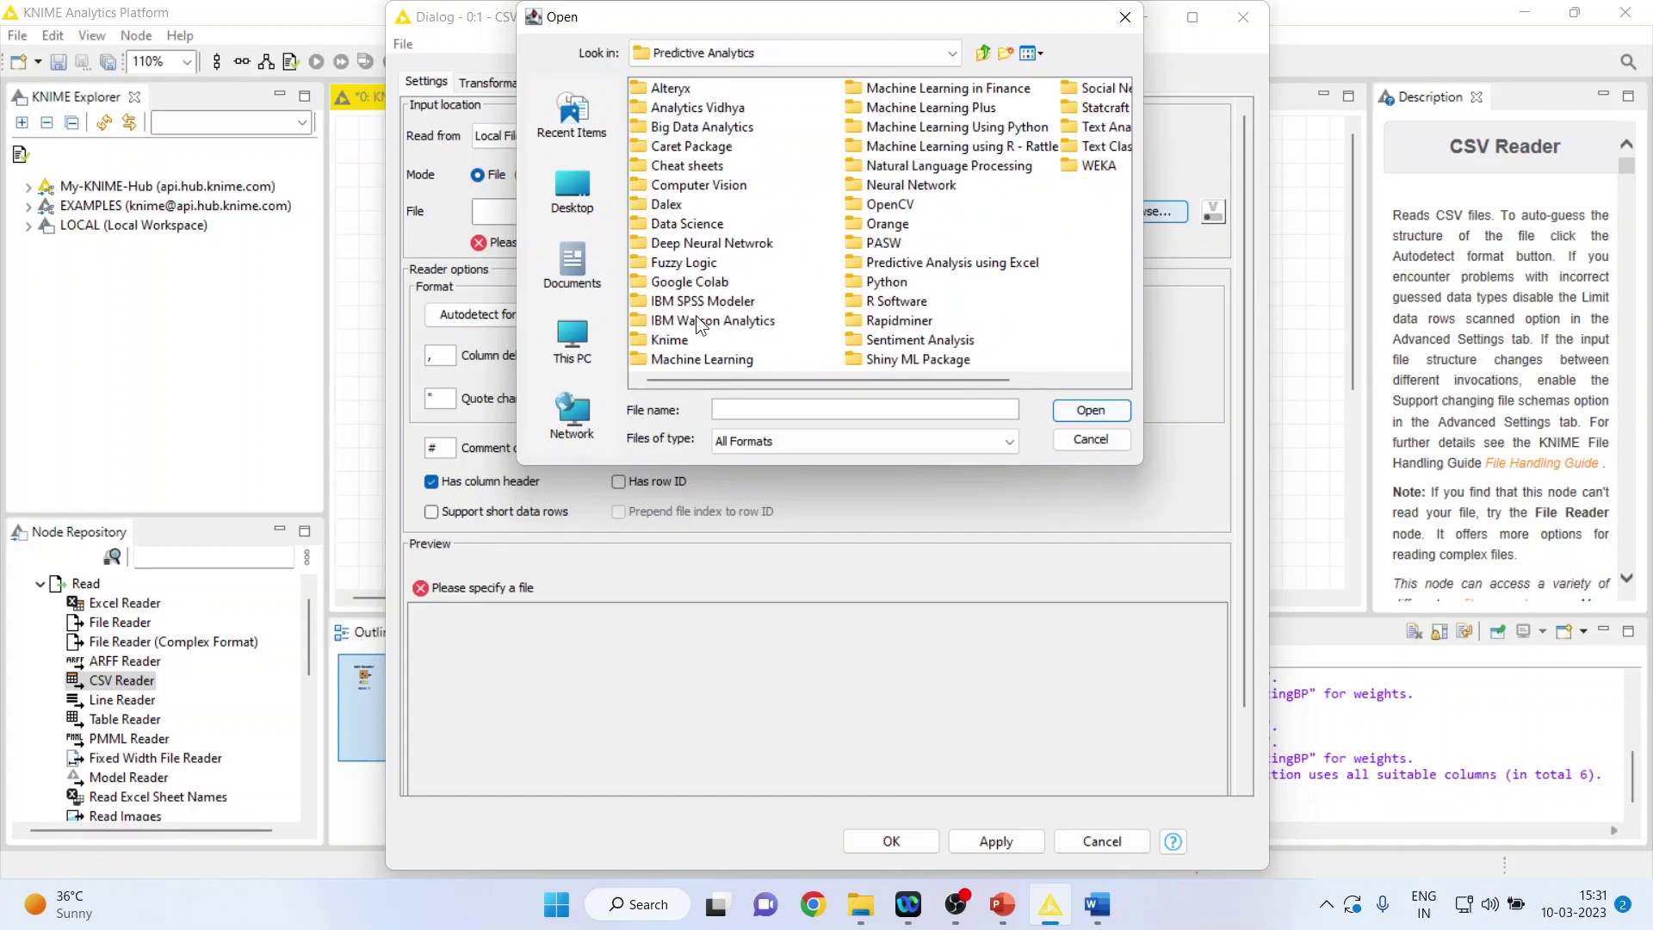
{"action": "double_click", "coordinate": [685, 340]}
{"action": "left_click", "coordinate": [667, 148]}
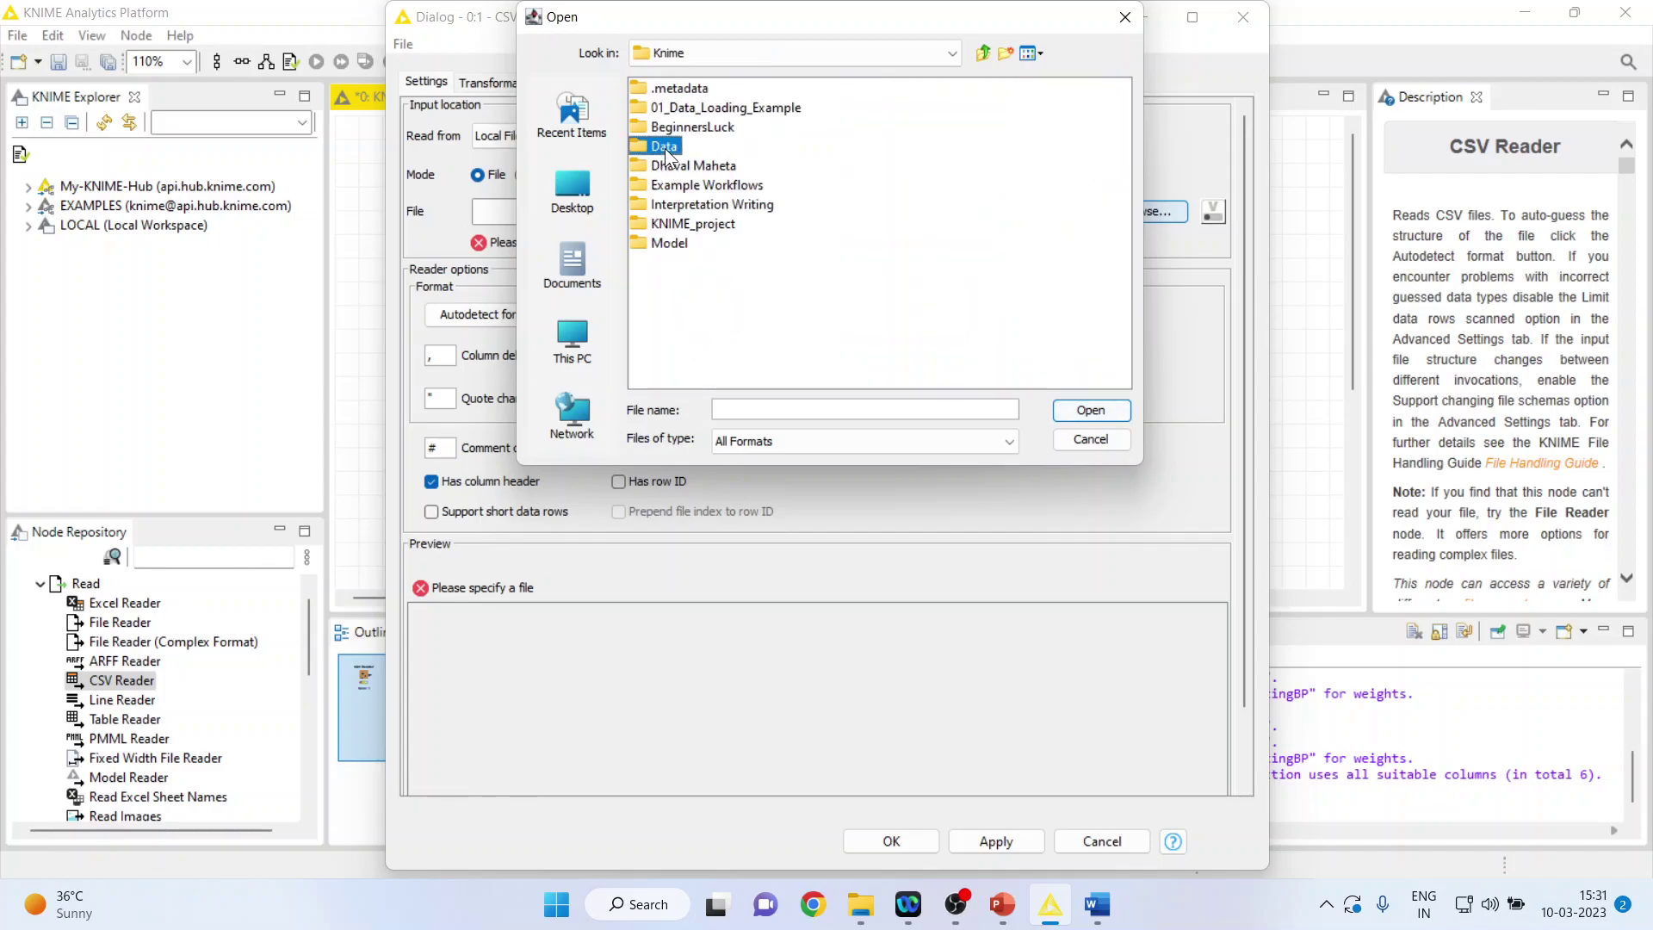
{"action": "double_click", "coordinate": [665, 149]}
{"action": "left_click", "coordinate": [668, 110]}
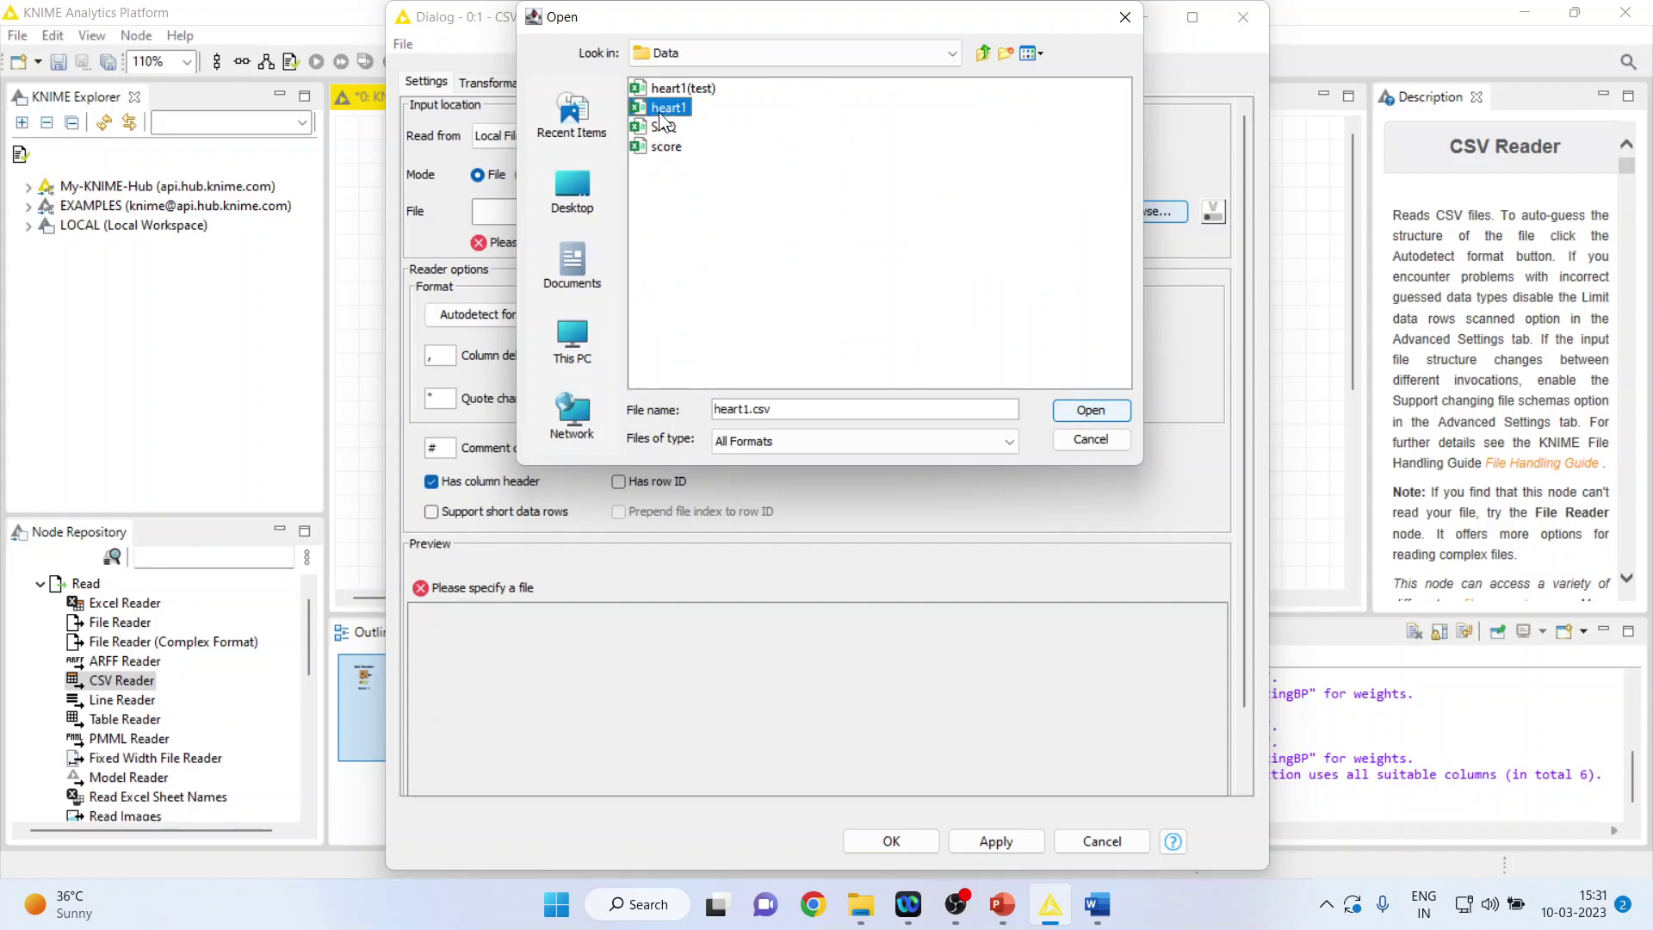
{"action": "left_click", "coordinate": [1077, 415]}
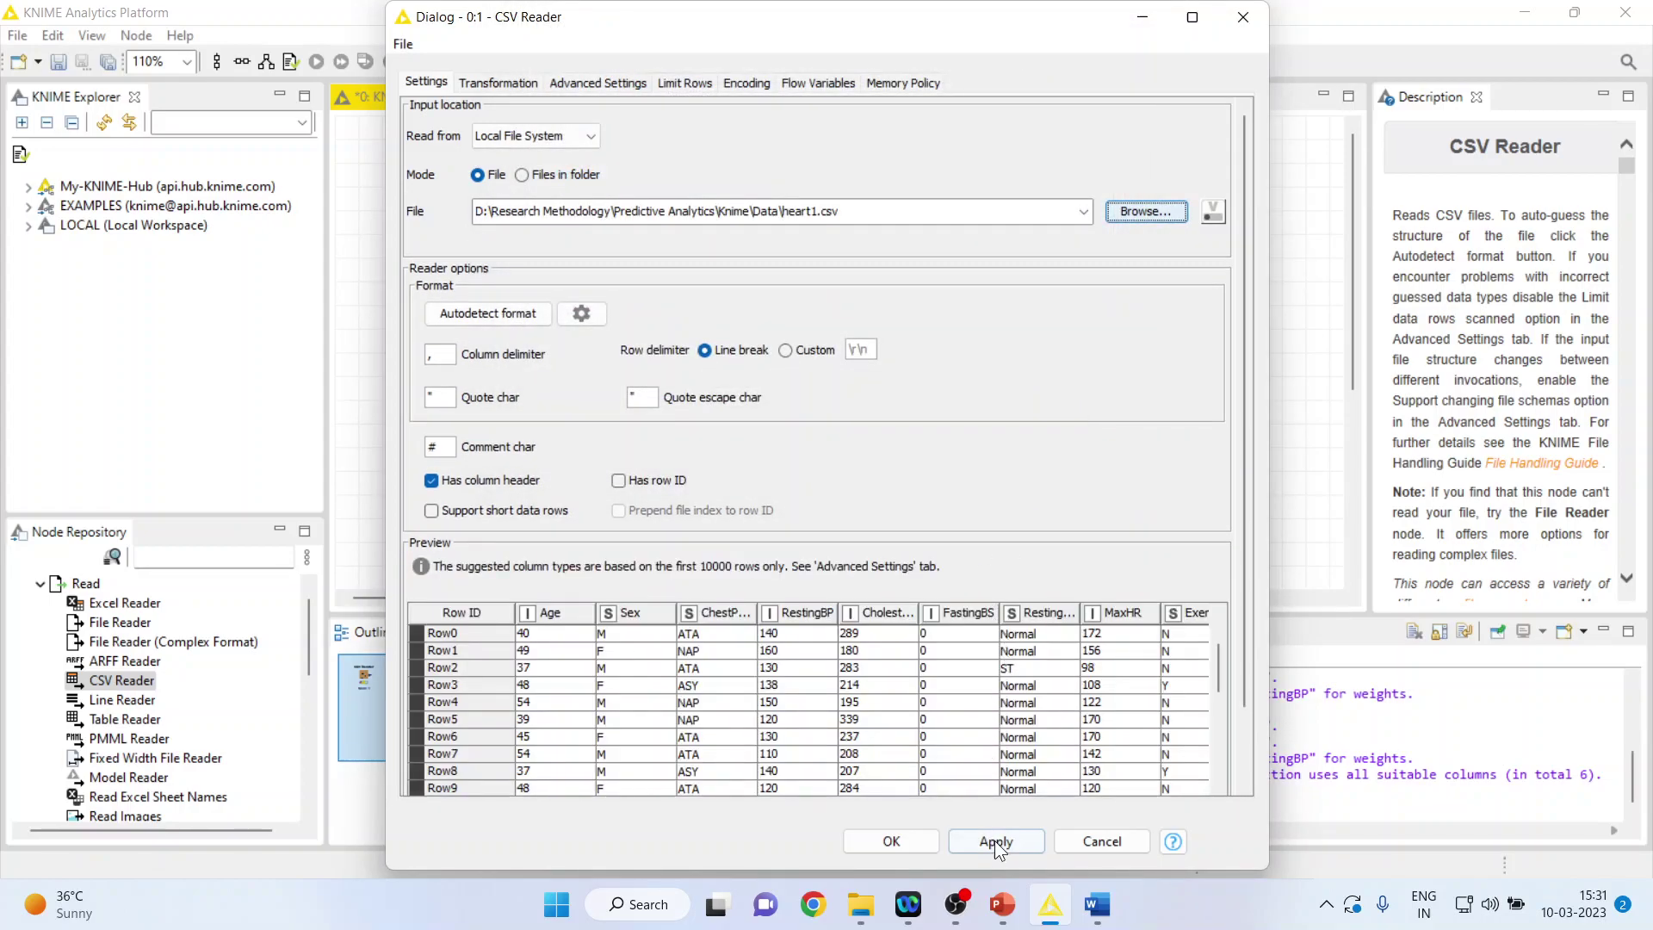
Step: Save the reader settings and execute the CSV Reader node
{"action": "left_click", "coordinate": [921, 841]}
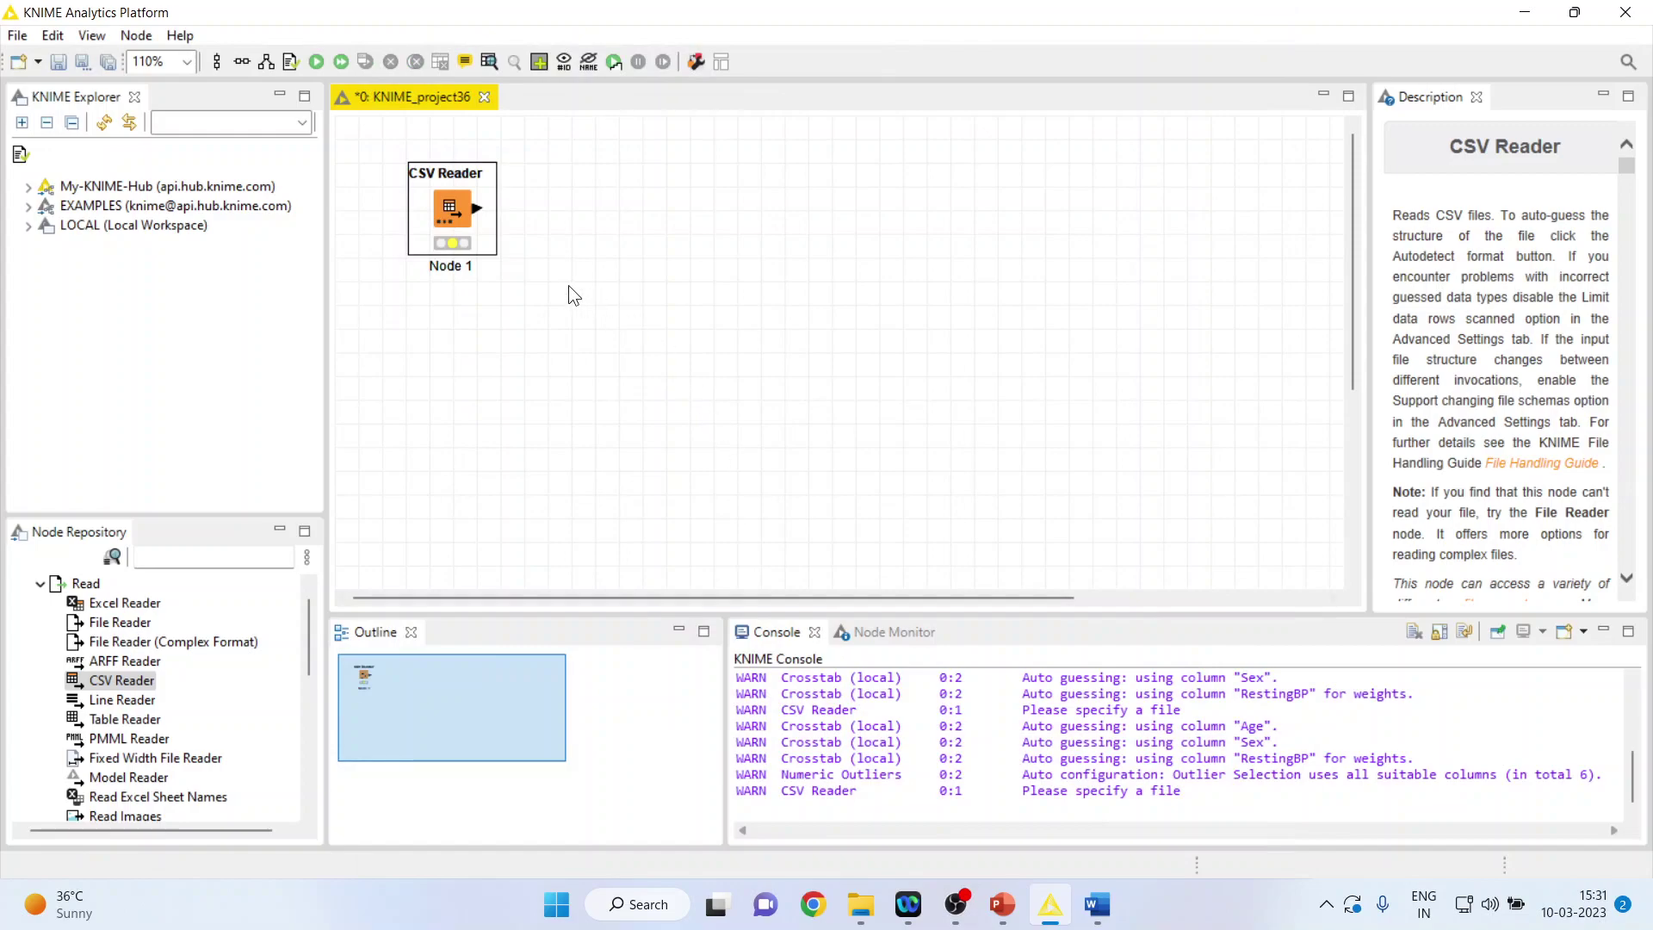
{"action": "right_click", "coordinate": [457, 232]}
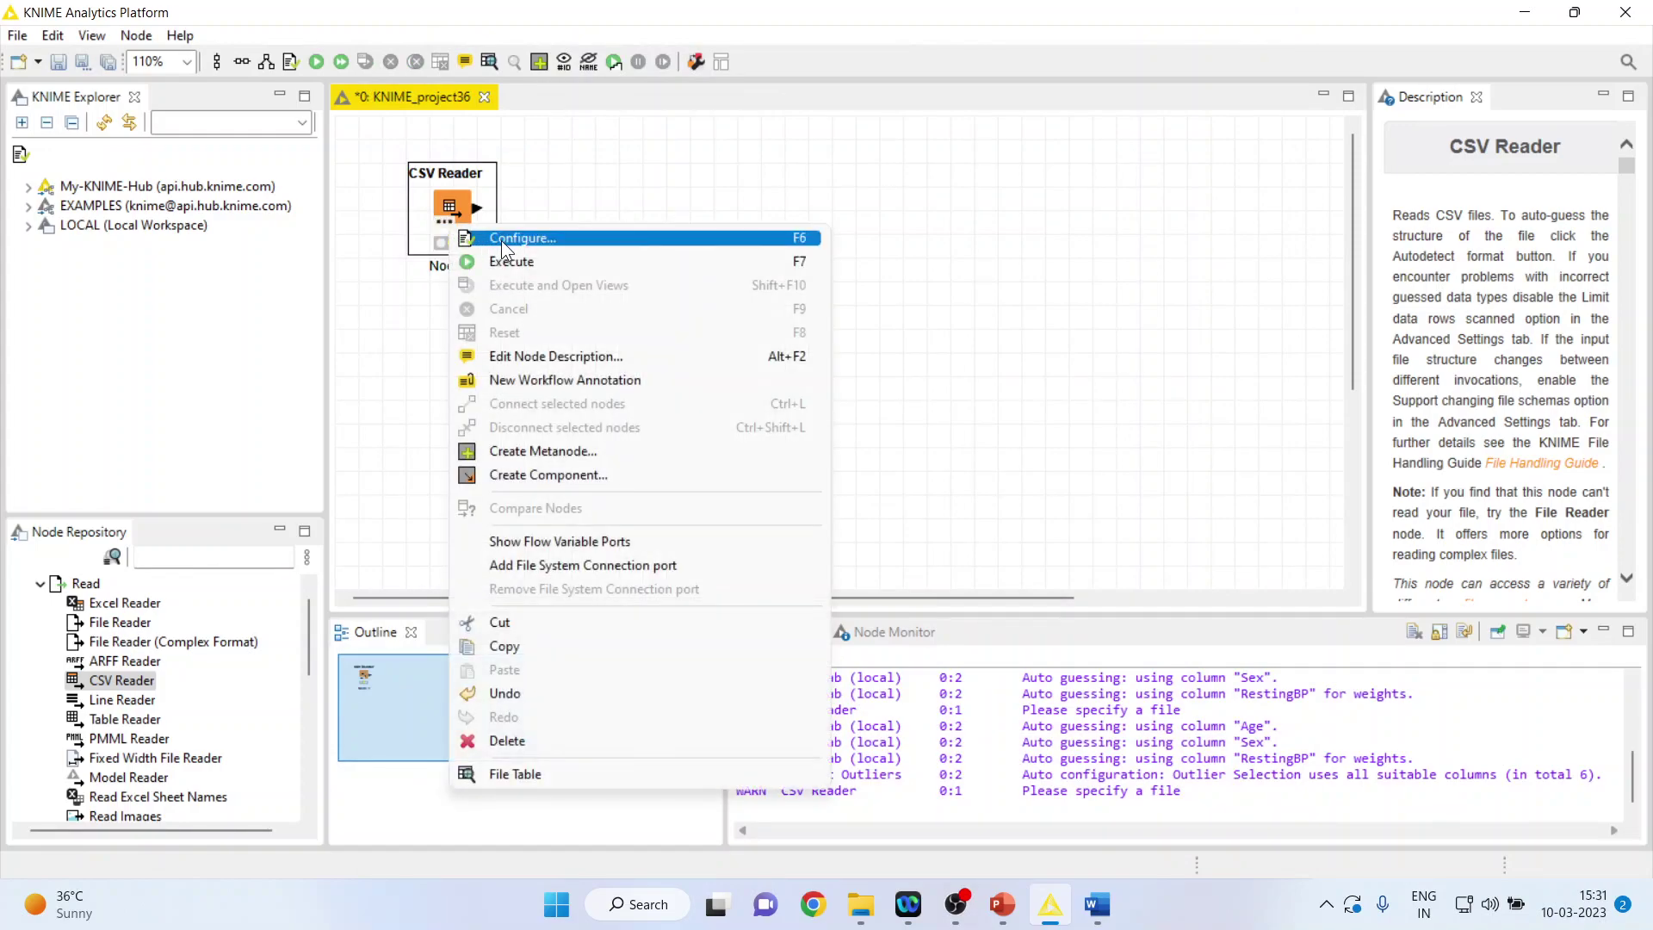
{"action": "left_click", "coordinate": [518, 260]}
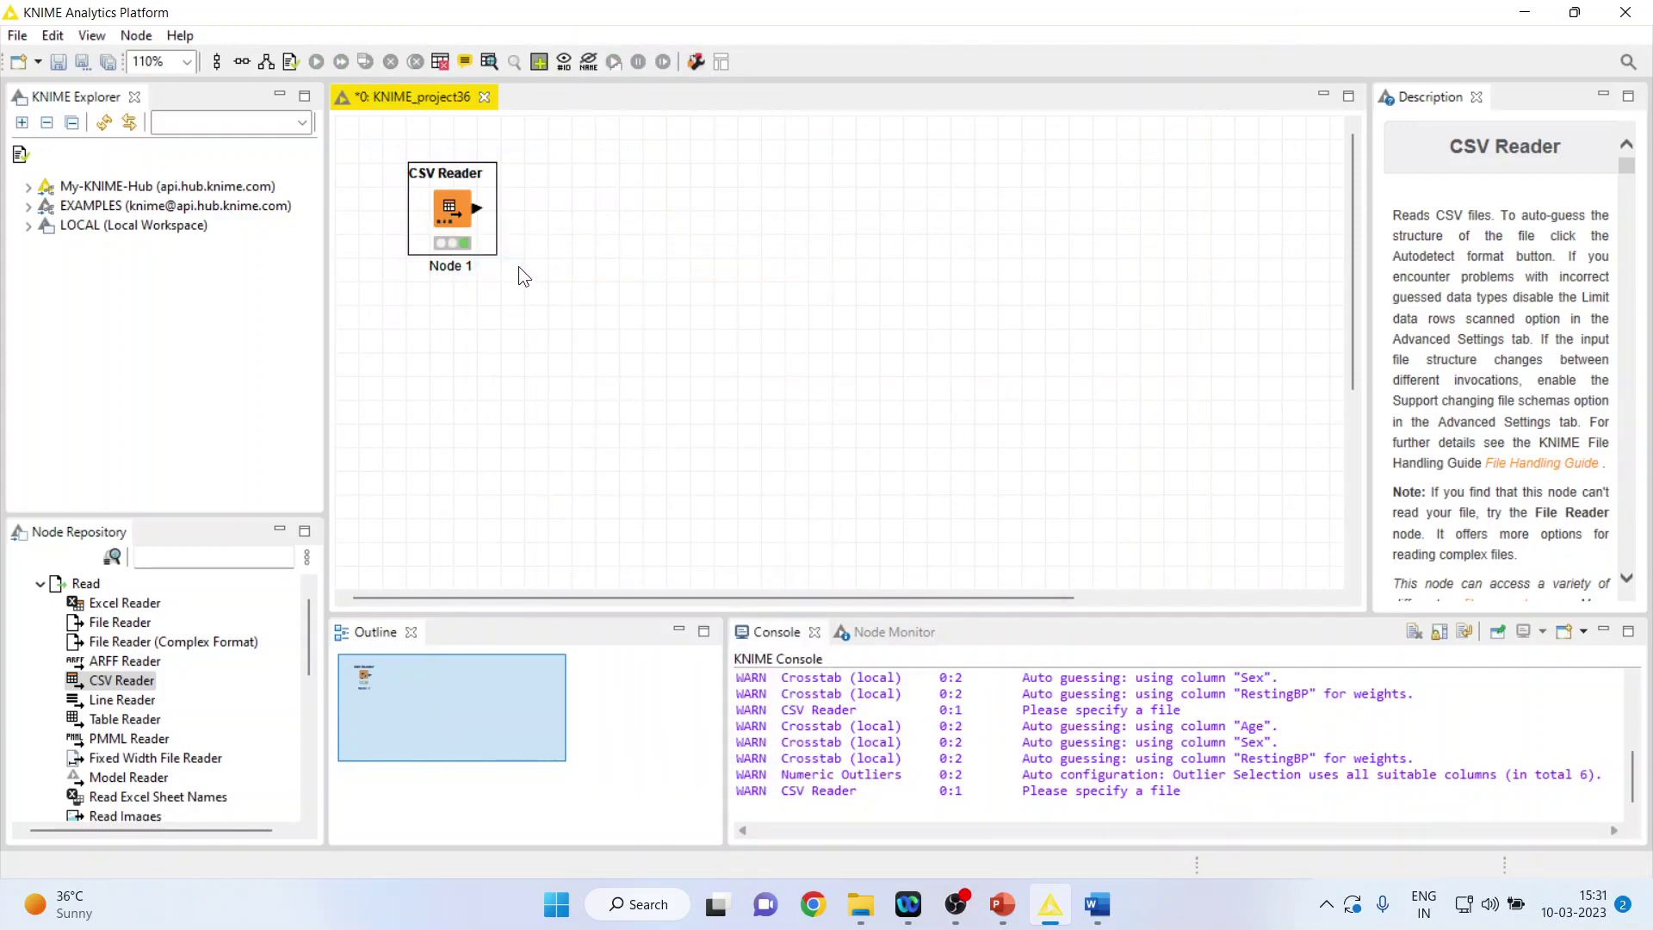
Step: Inspect the 918-row, 12-column output table, checking the RestingBP column, then close it
{"action": "right_click", "coordinate": [449, 212]}
{"action": "left_click", "coordinate": [559, 756]}
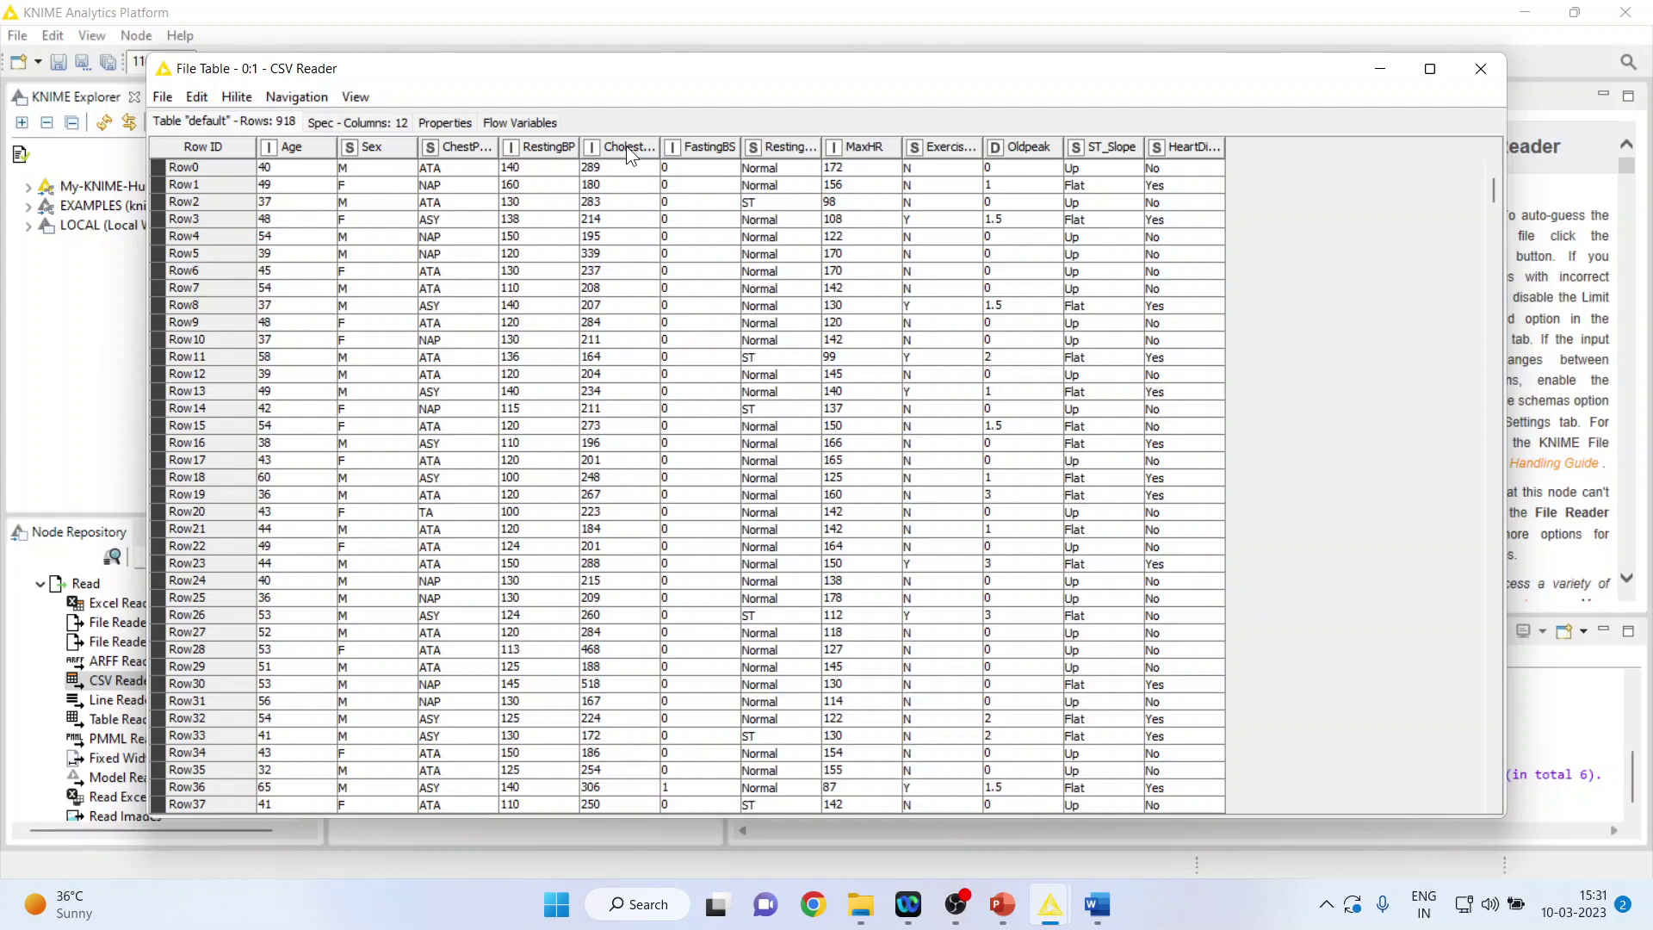
{"action": "left_click", "coordinate": [555, 142]}
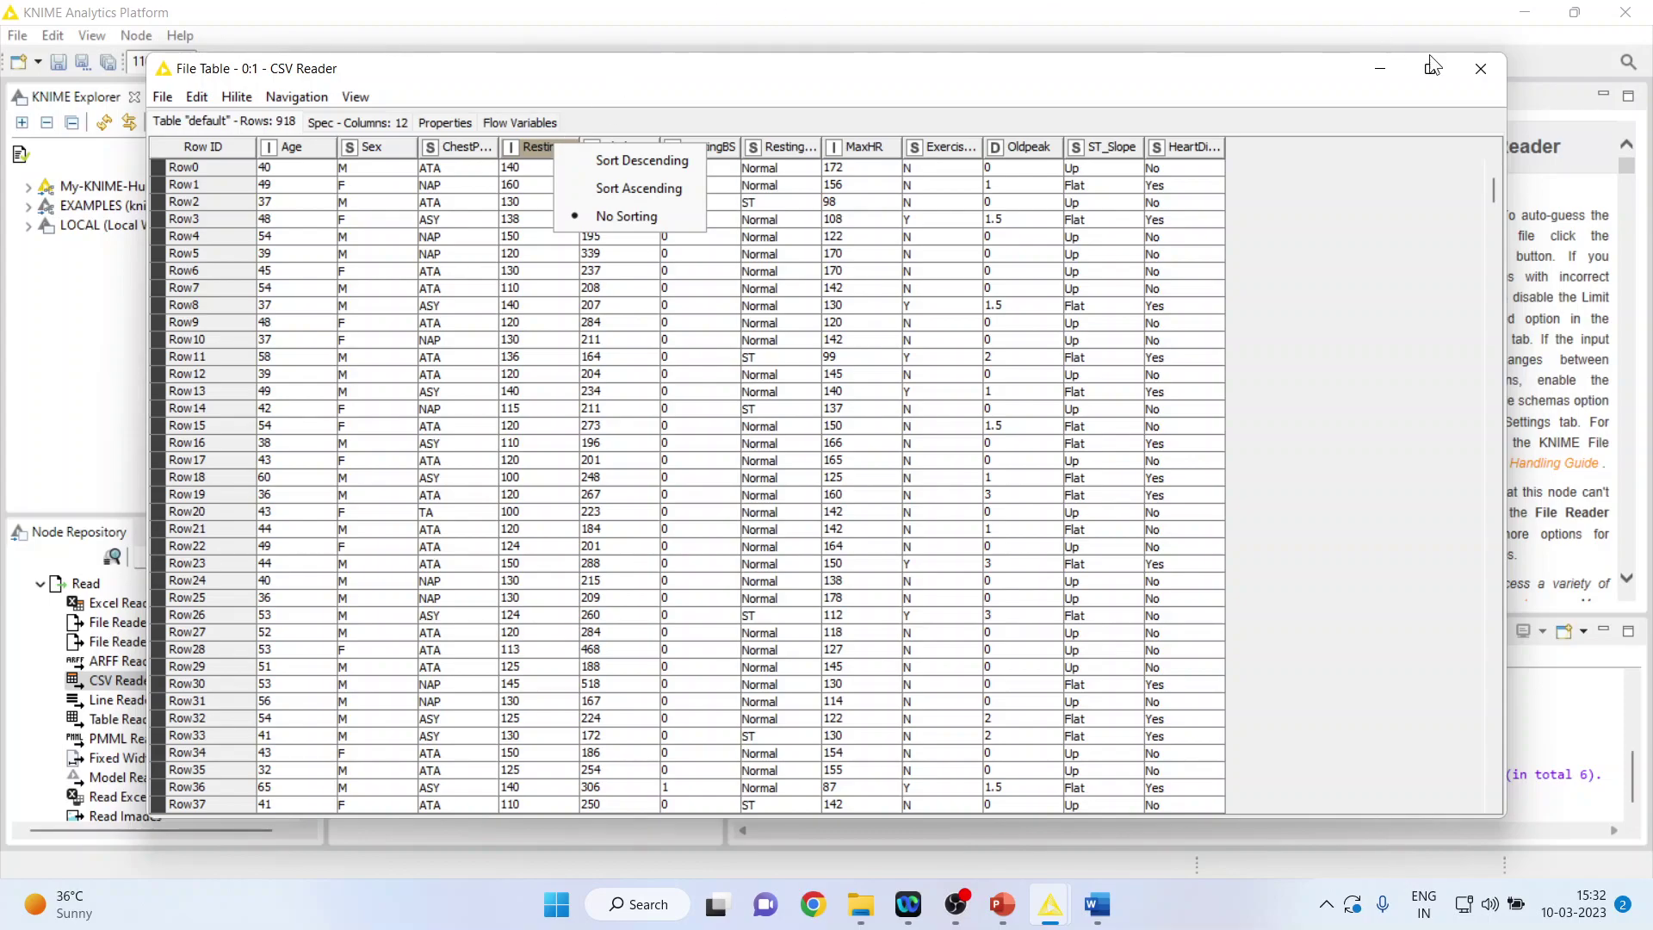
{"action": "left_click", "coordinate": [1481, 68]}
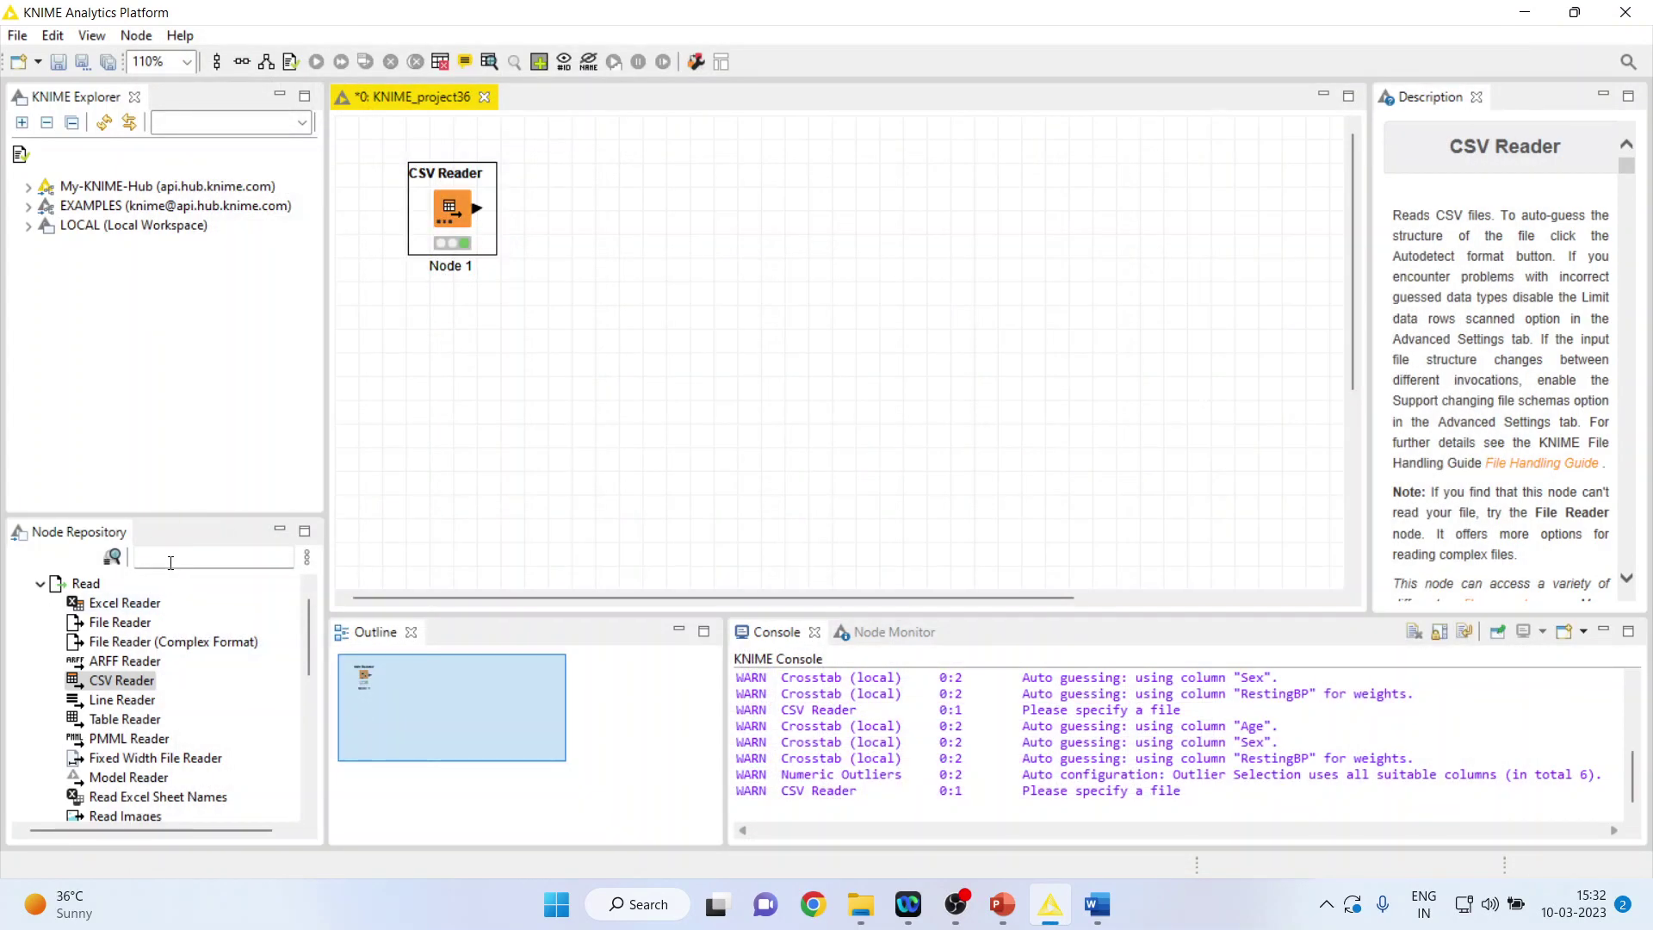
Step: Search 'outli' and add a Numeric Outliers node connected to the CSV Reader
{"action": "left_click", "coordinate": [173, 558]}
{"action": "type", "text": "outli"}
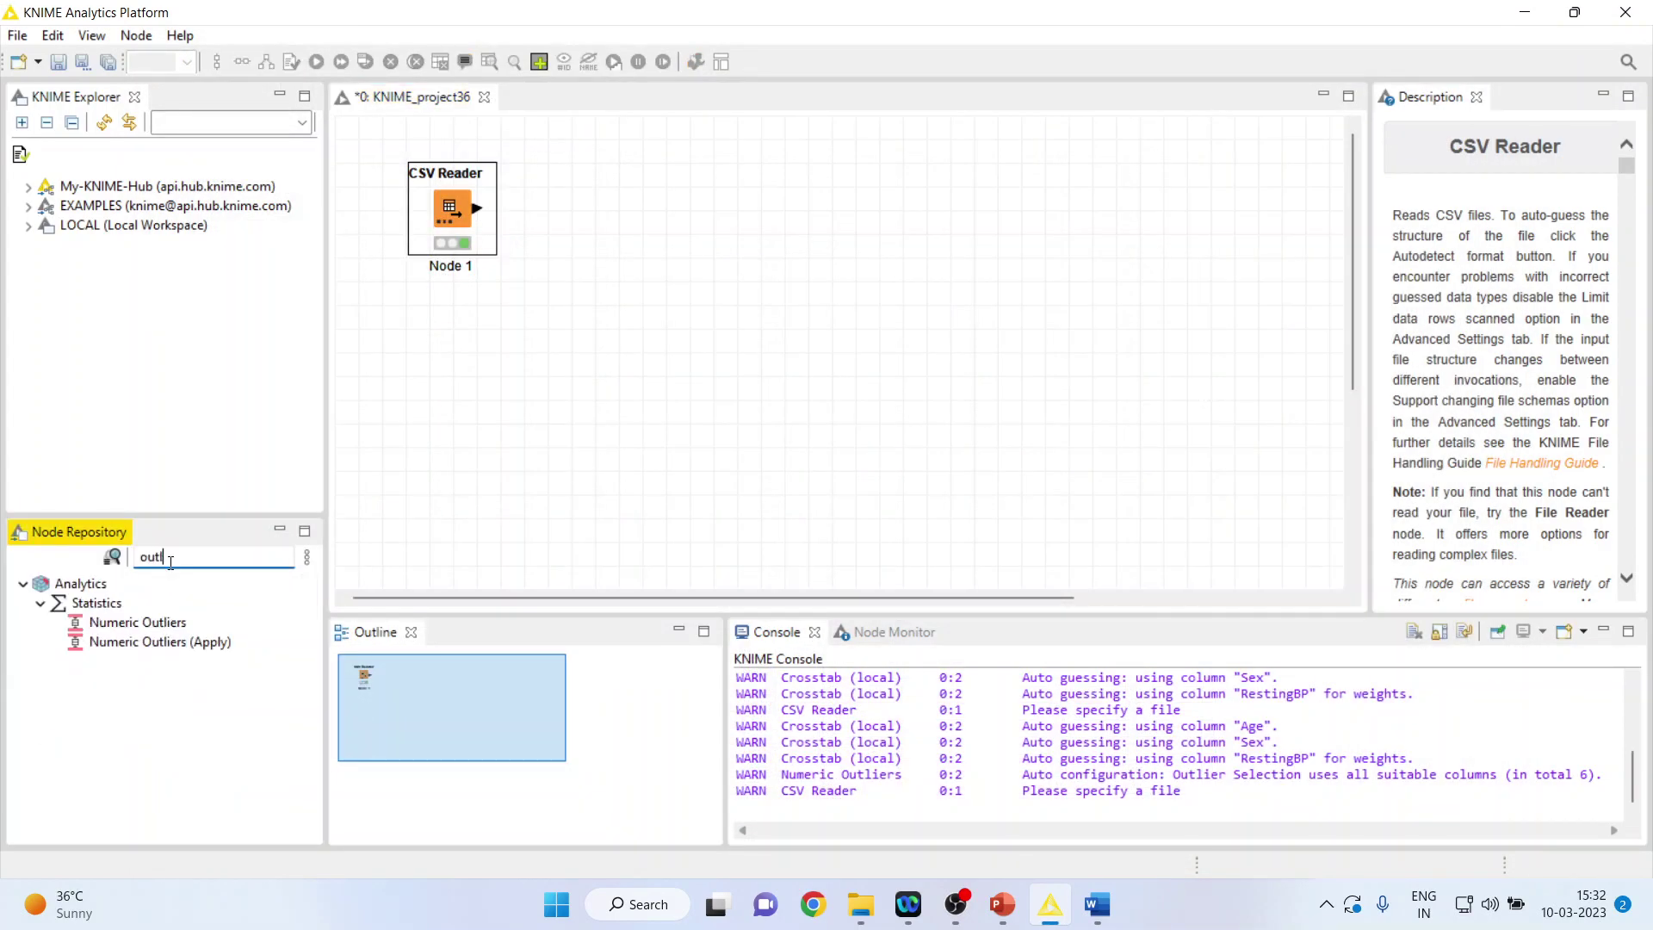
{"action": "double_click", "coordinate": [169, 623]}
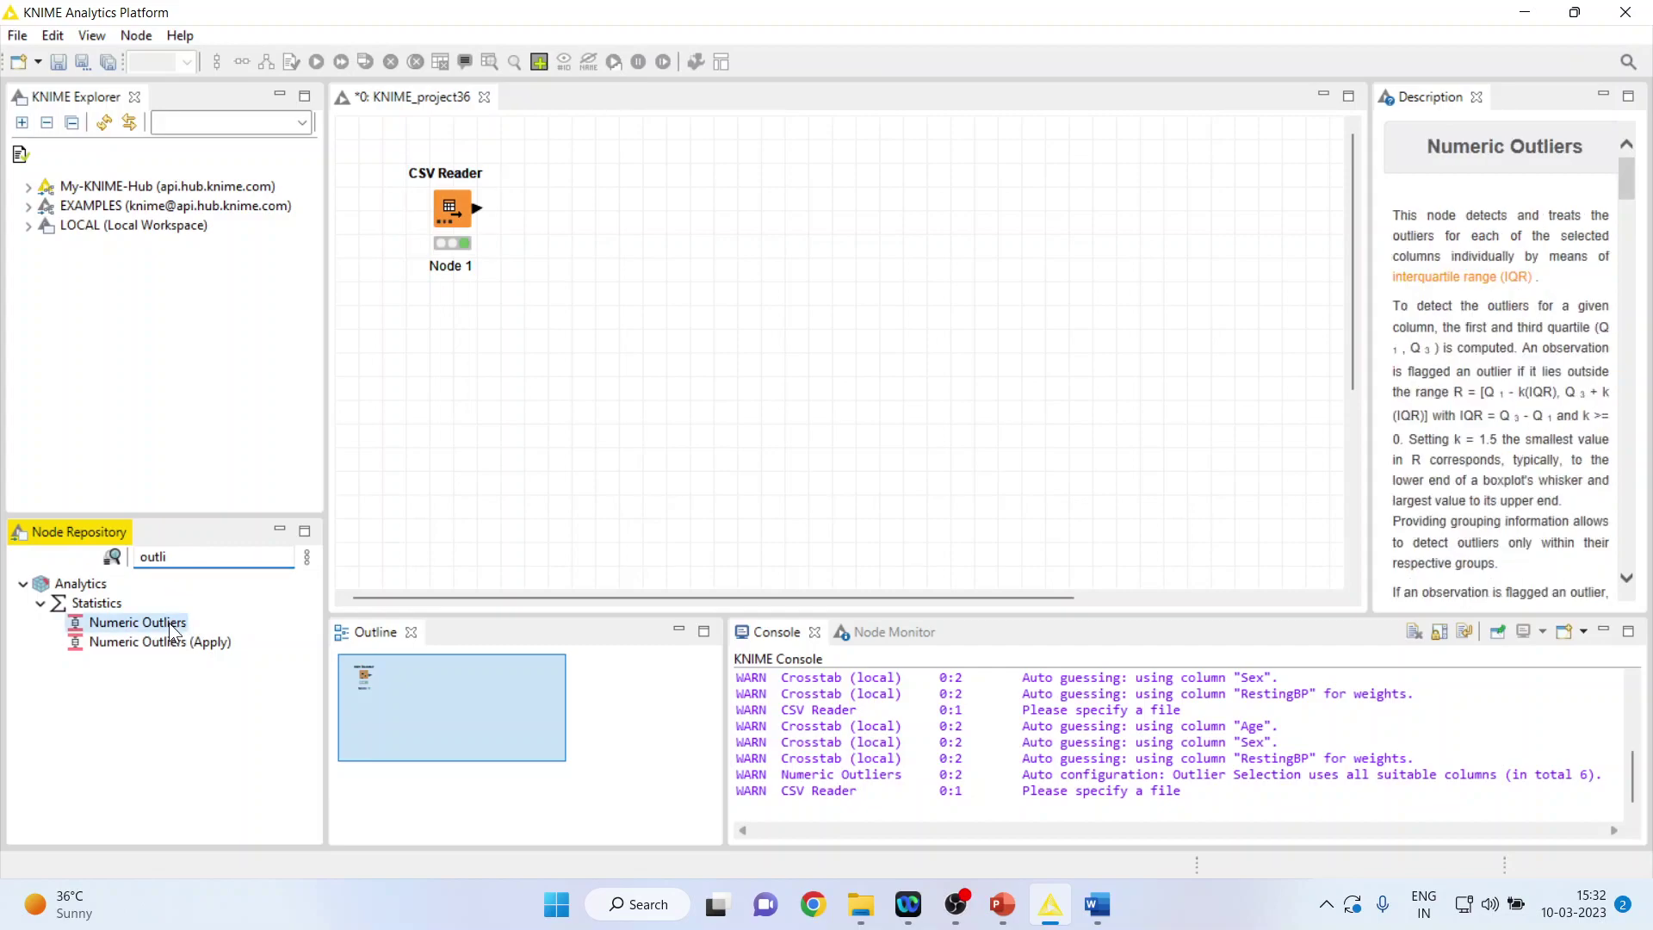
Step: Restrict the Numeric Outliers node's included columns to RestingBP only
{"action": "right_click", "coordinate": [571, 212]}
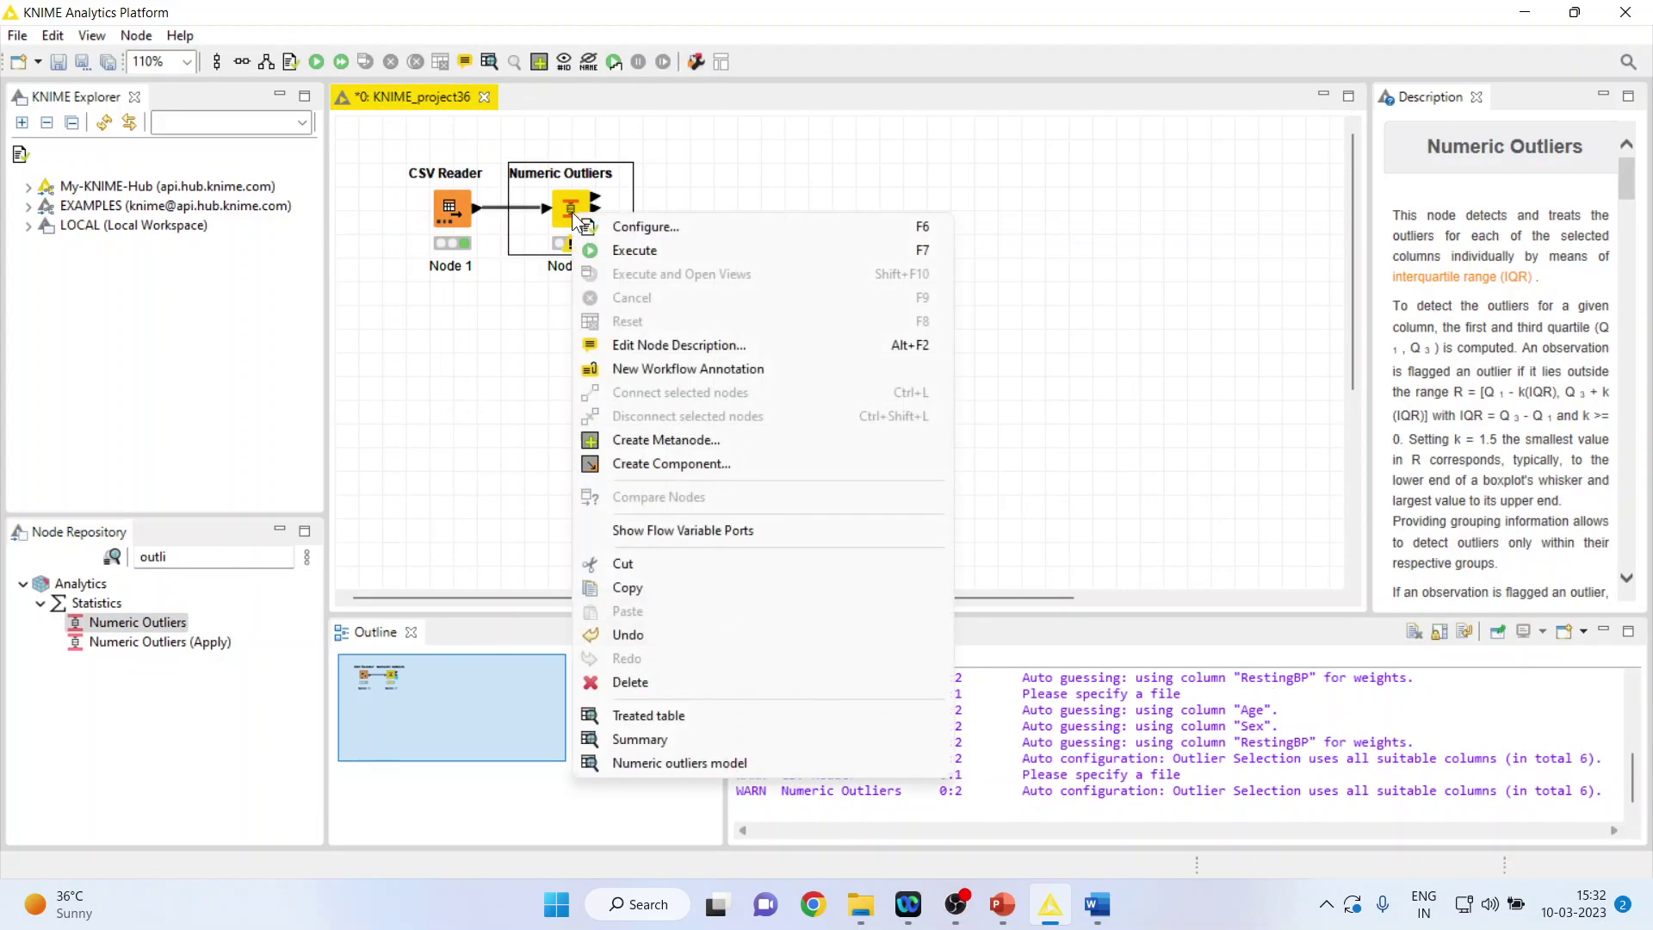
{"action": "left_click", "coordinate": [633, 226]}
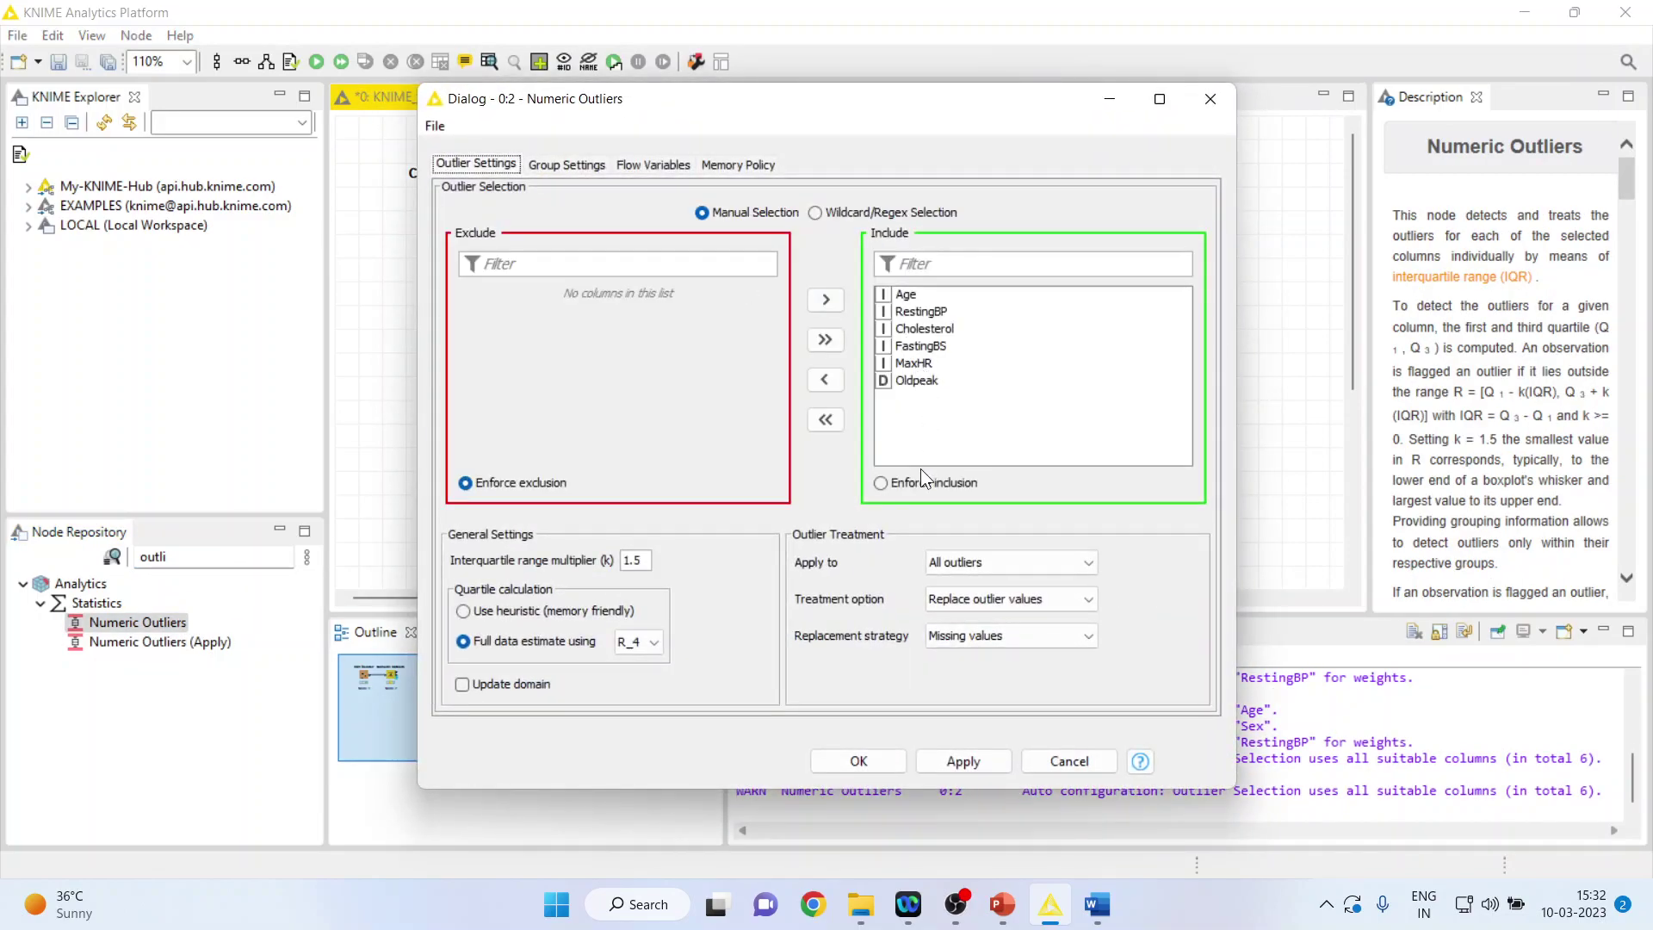
{"action": "left_click", "coordinate": [828, 420]}
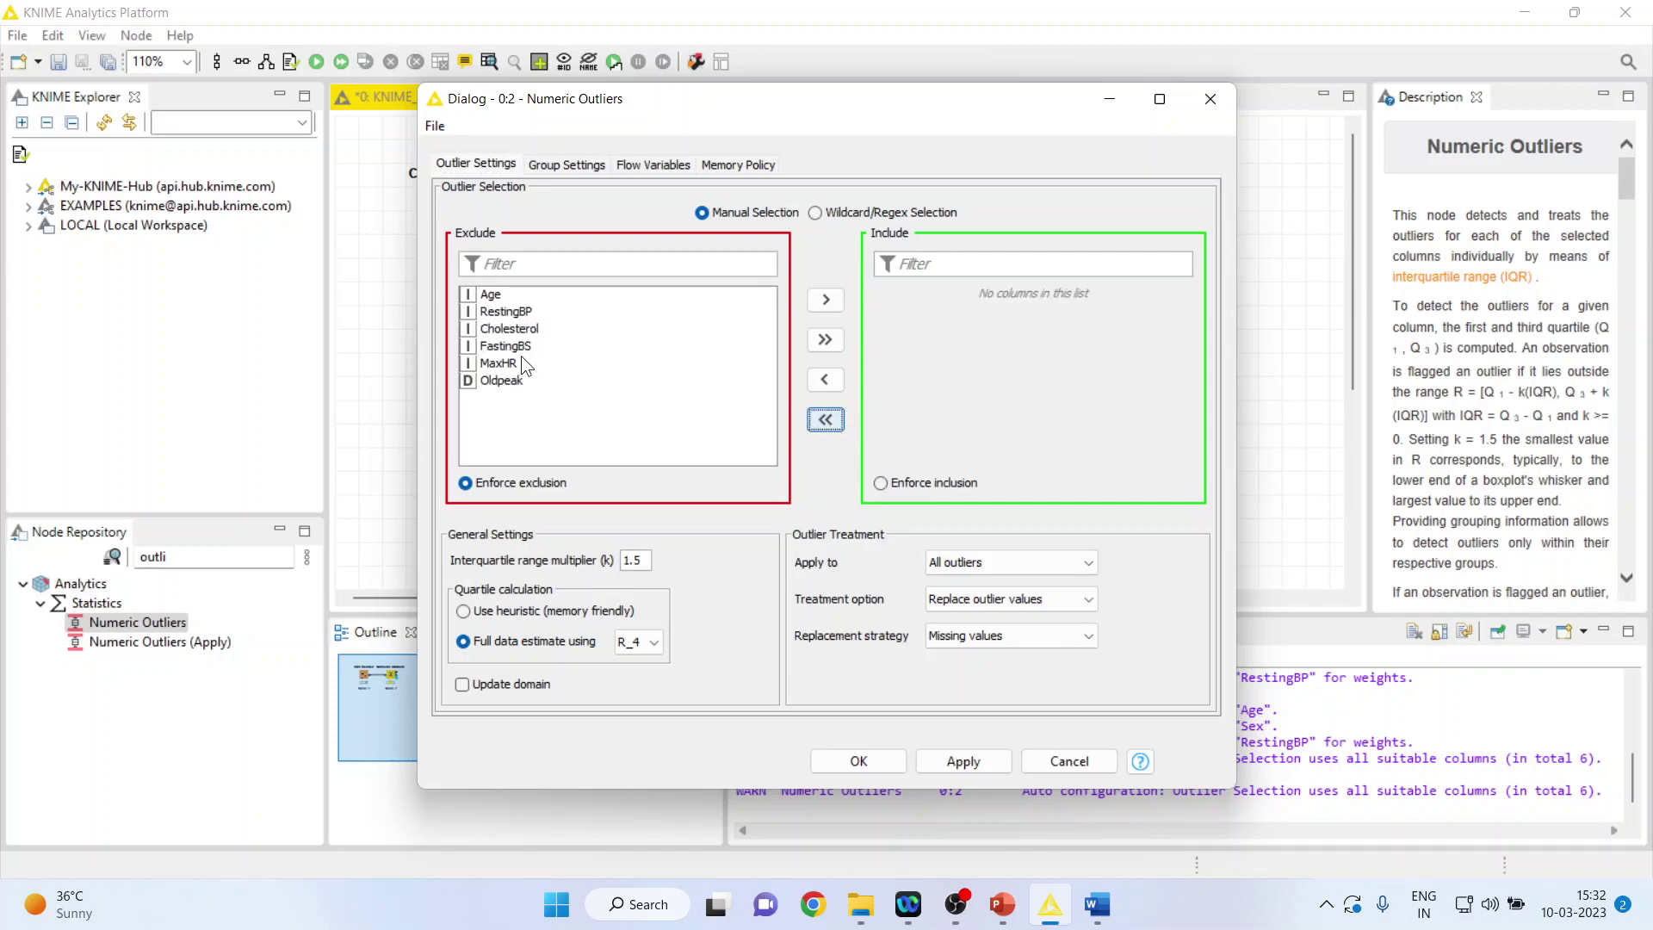
{"action": "left_click", "coordinate": [523, 313]}
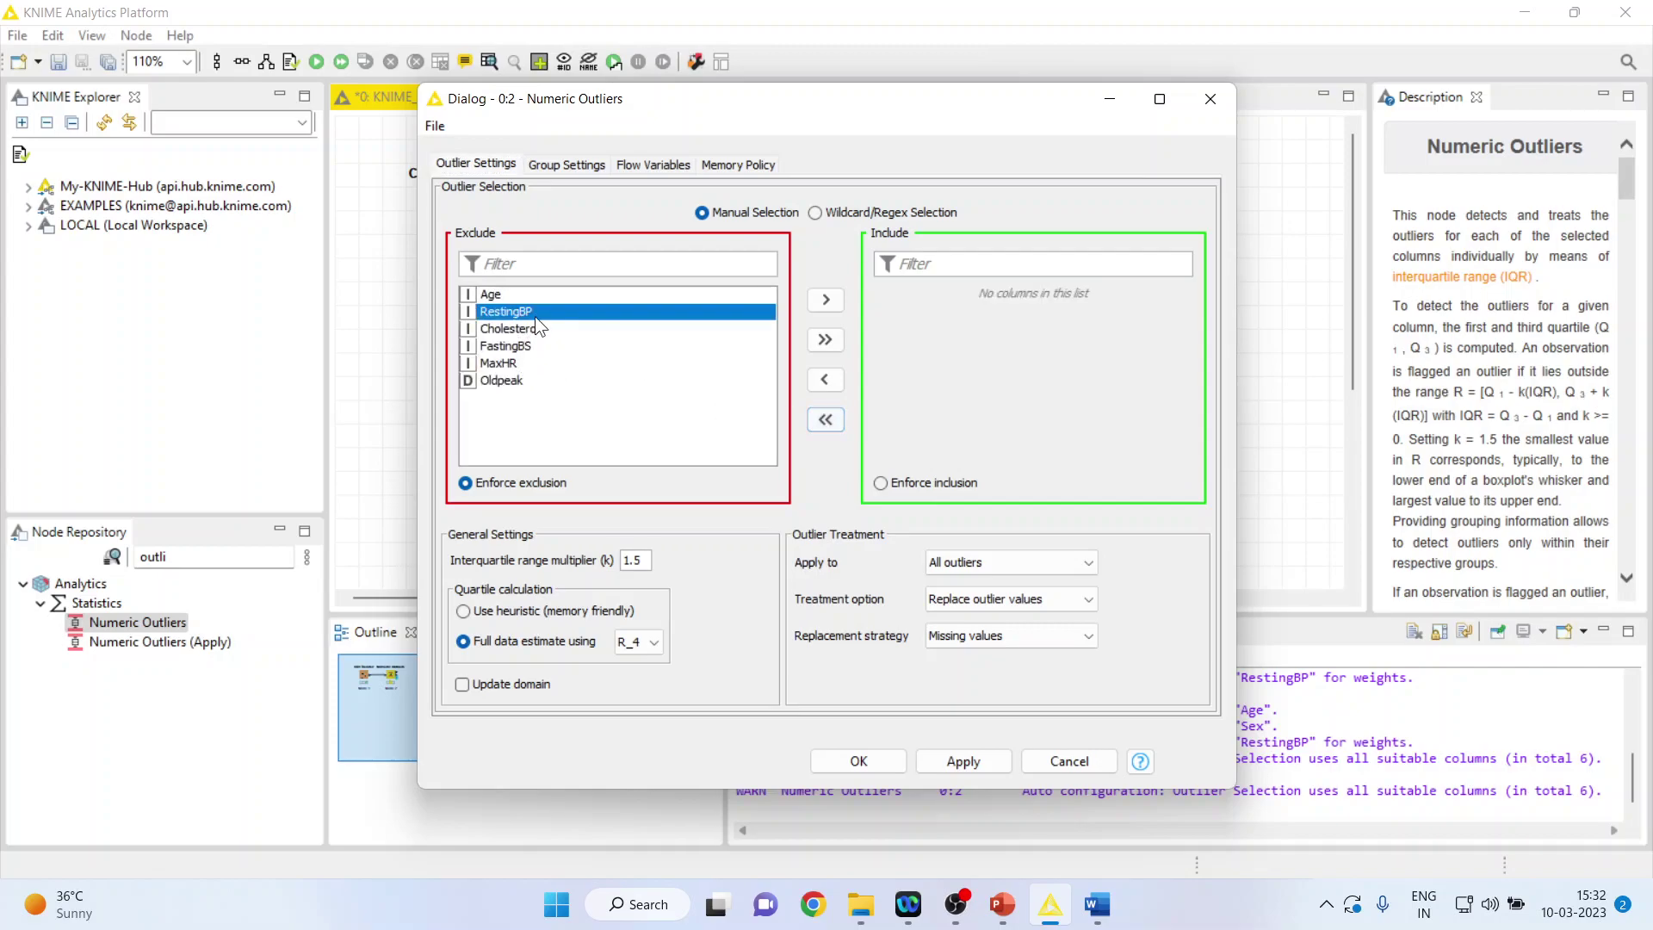
{"action": "left_click", "coordinate": [825, 300]}
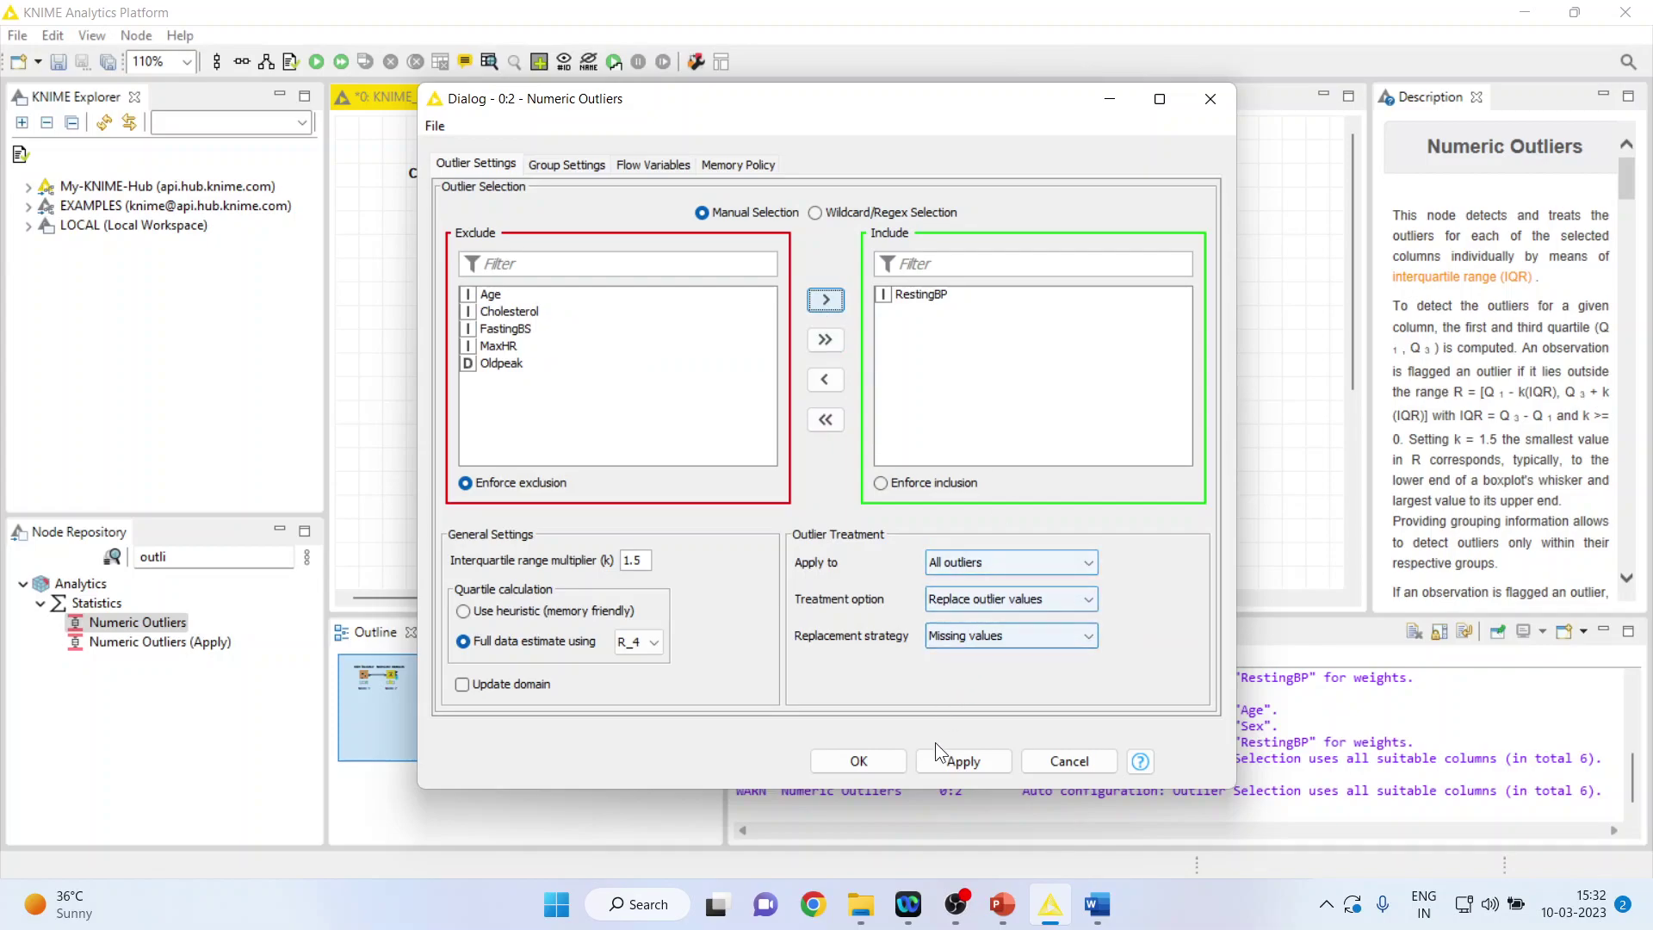
{"action": "left_click", "coordinate": [860, 759]}
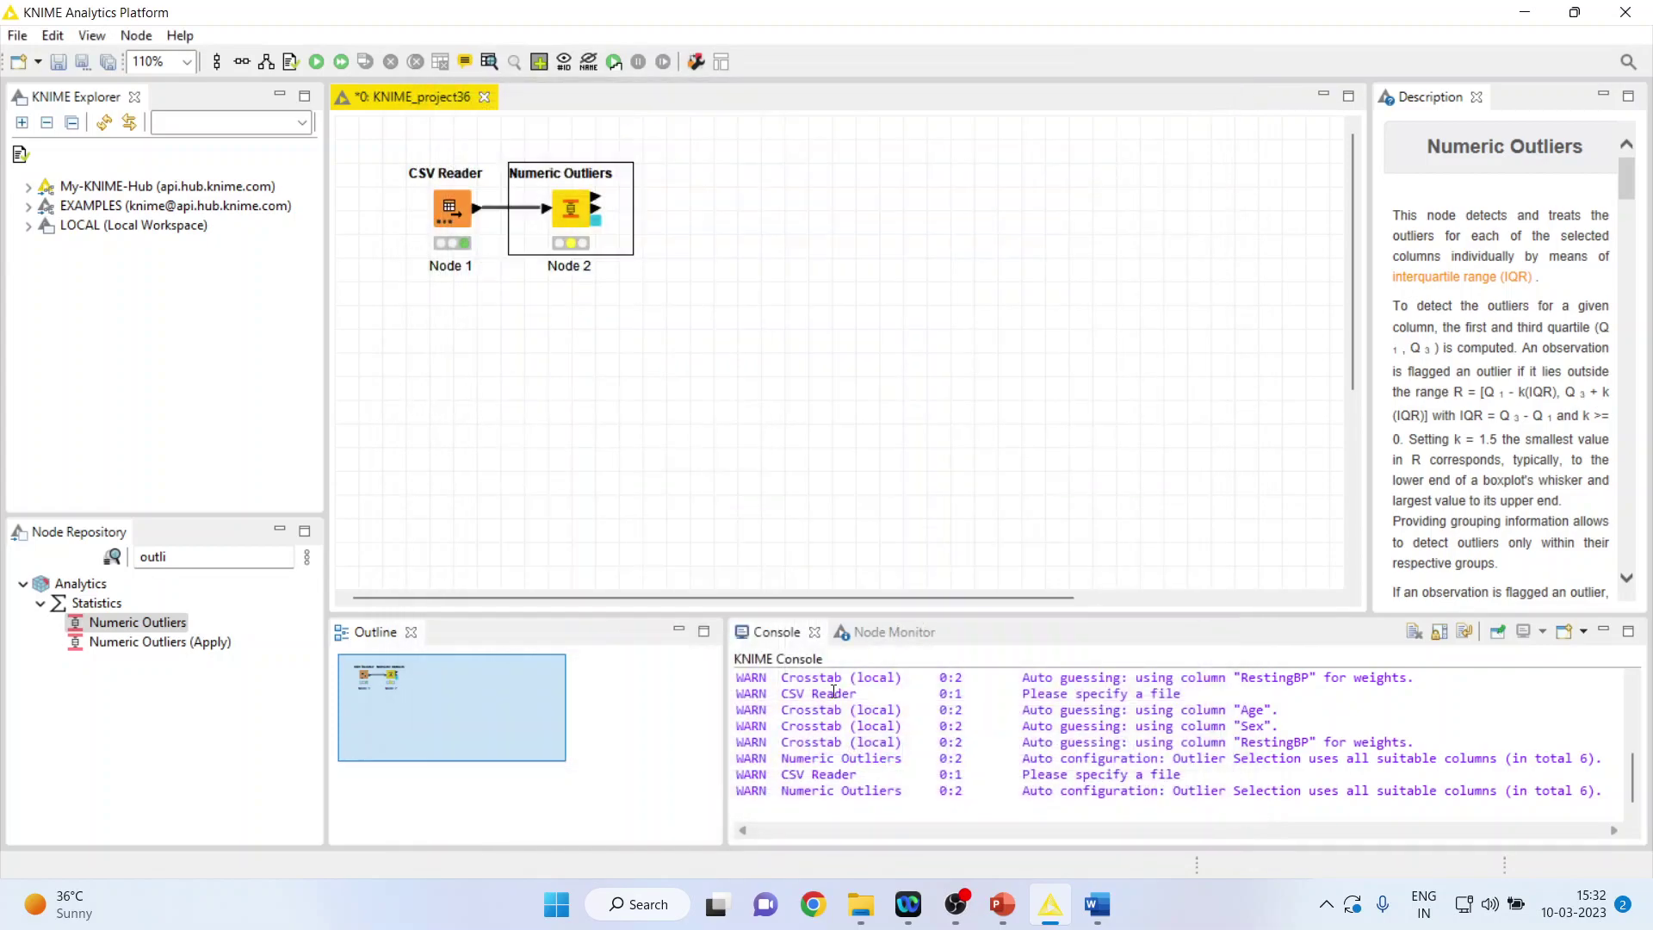
Step: Execute the Numeric Outliers node and open its outlier summary table
{"action": "right_click", "coordinate": [572, 212]}
{"action": "left_click", "coordinate": [639, 248]}
{"action": "right_click", "coordinate": [569, 208]}
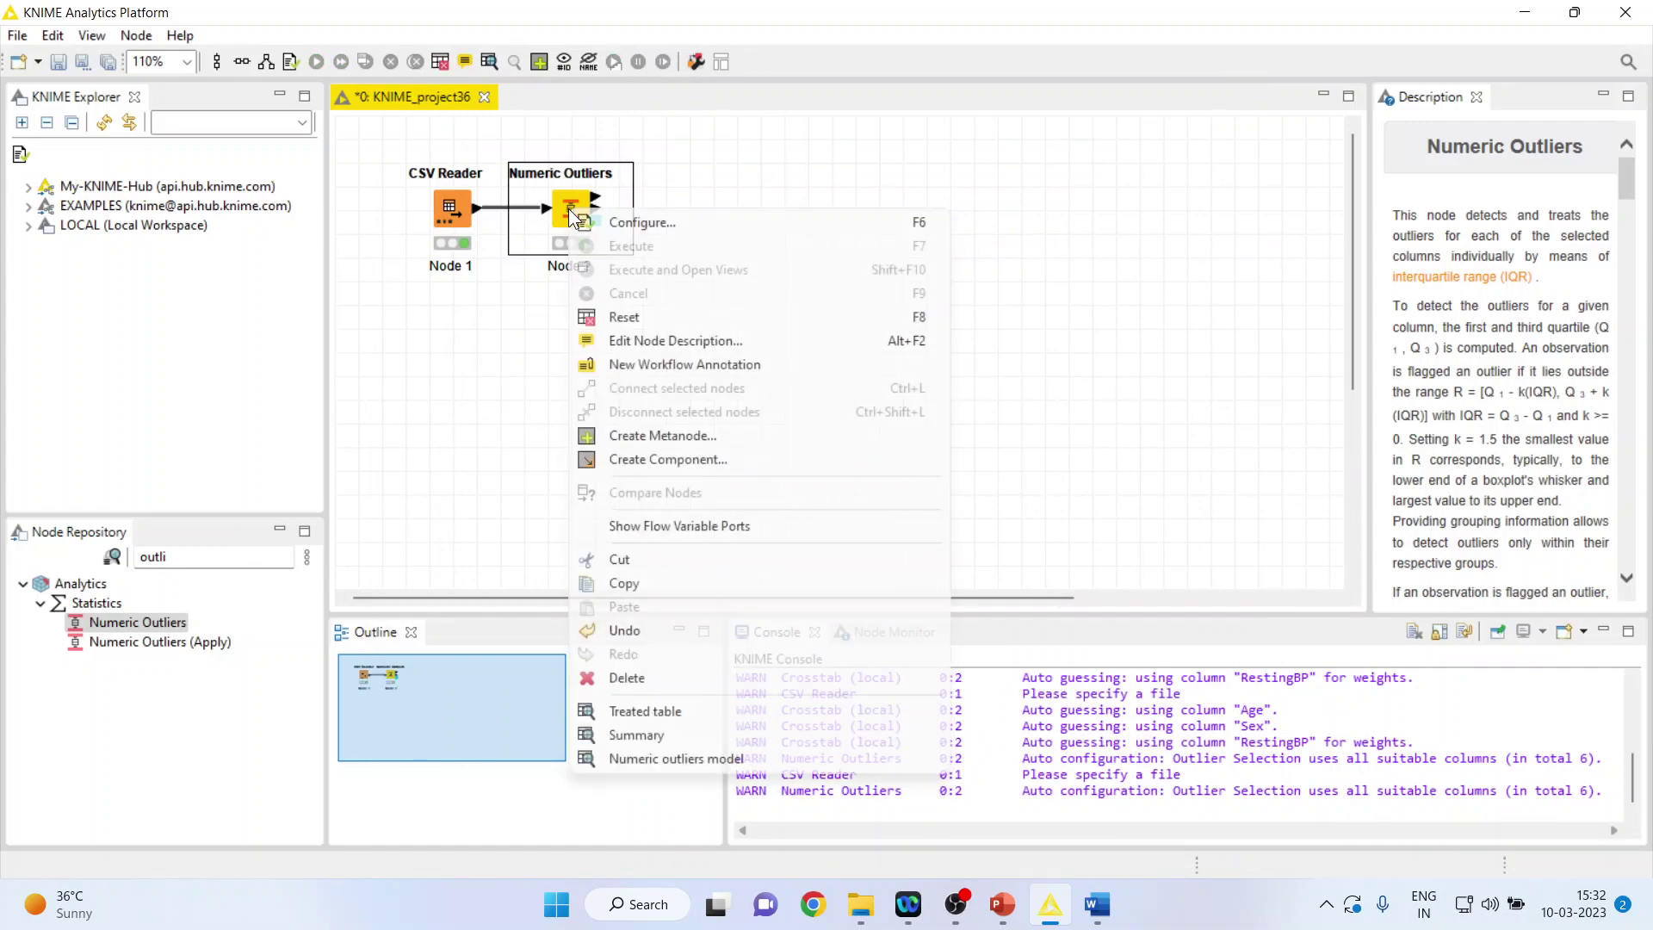
{"action": "left_click", "coordinate": [701, 735]}
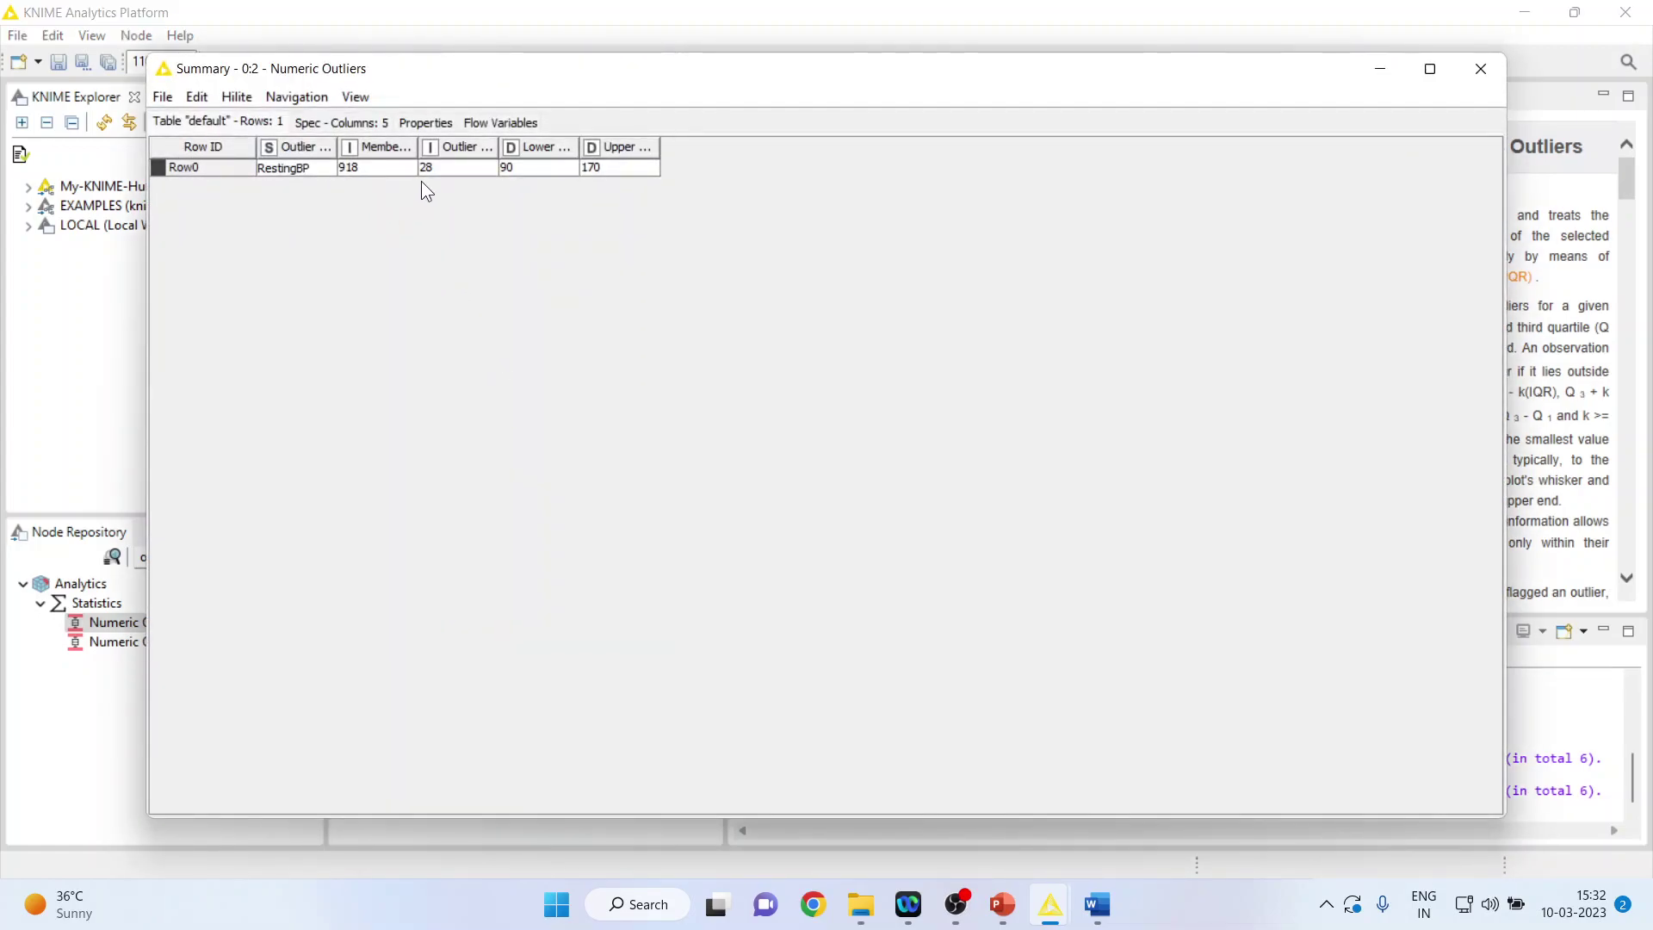
Step: Read the summary's 918 members and 28 outliers, then view the treated table
{"action": "left_click_drag", "start_coordinate": [419, 146], "coordinate": [675, 148]}
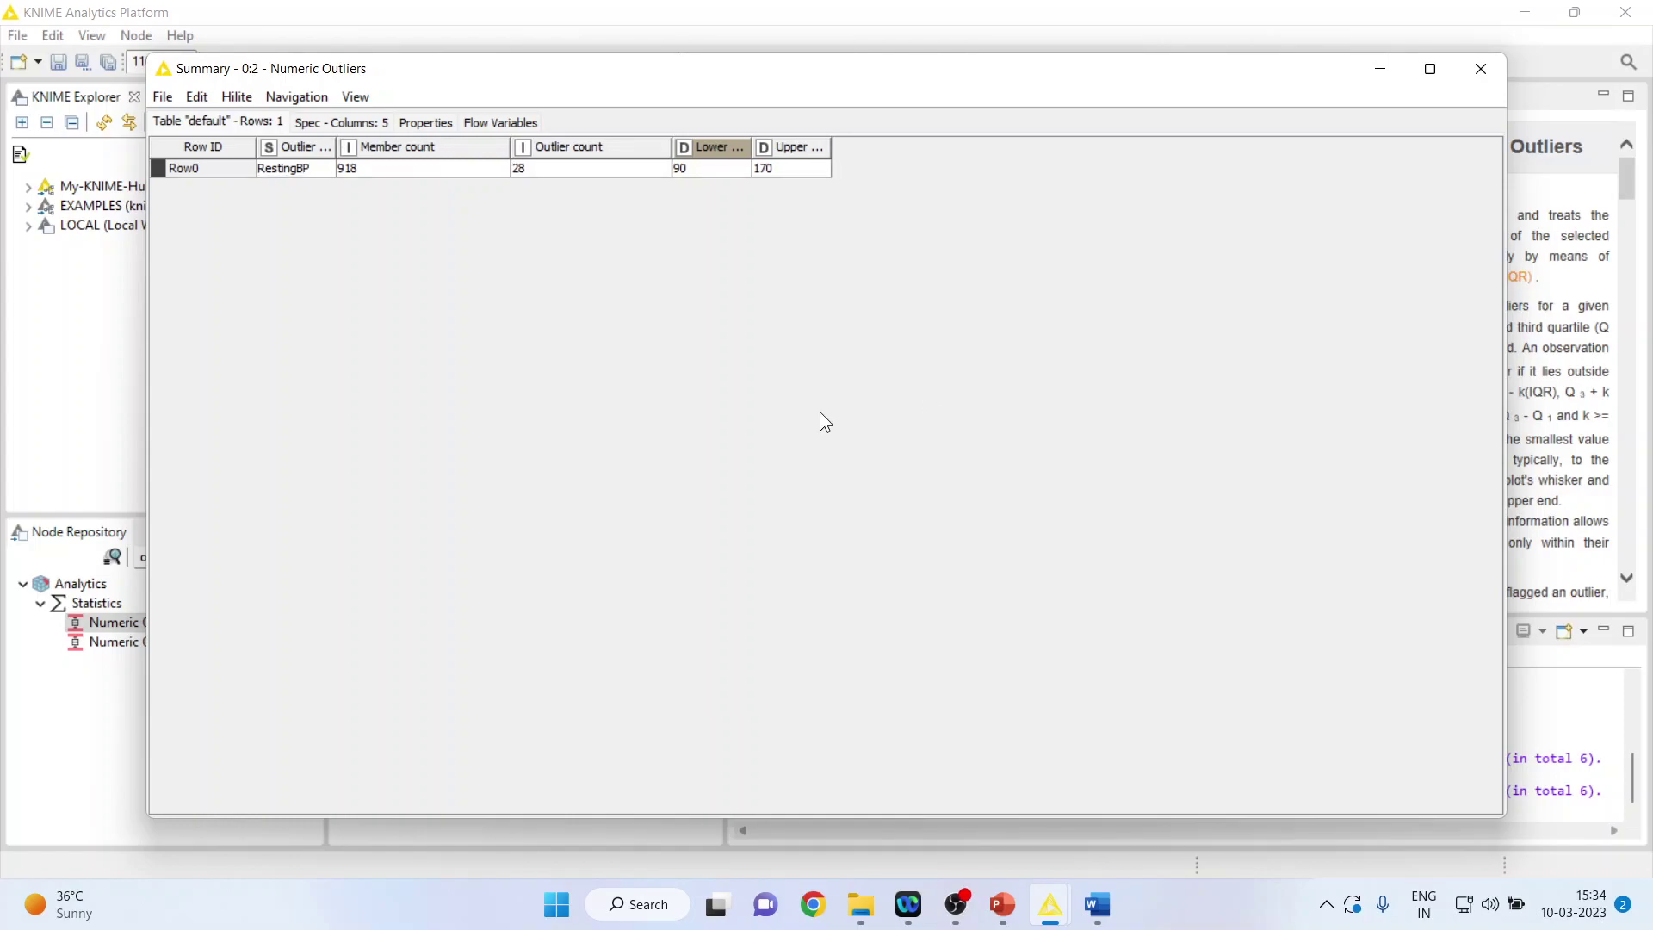
{"action": "left_click", "coordinate": [357, 169]}
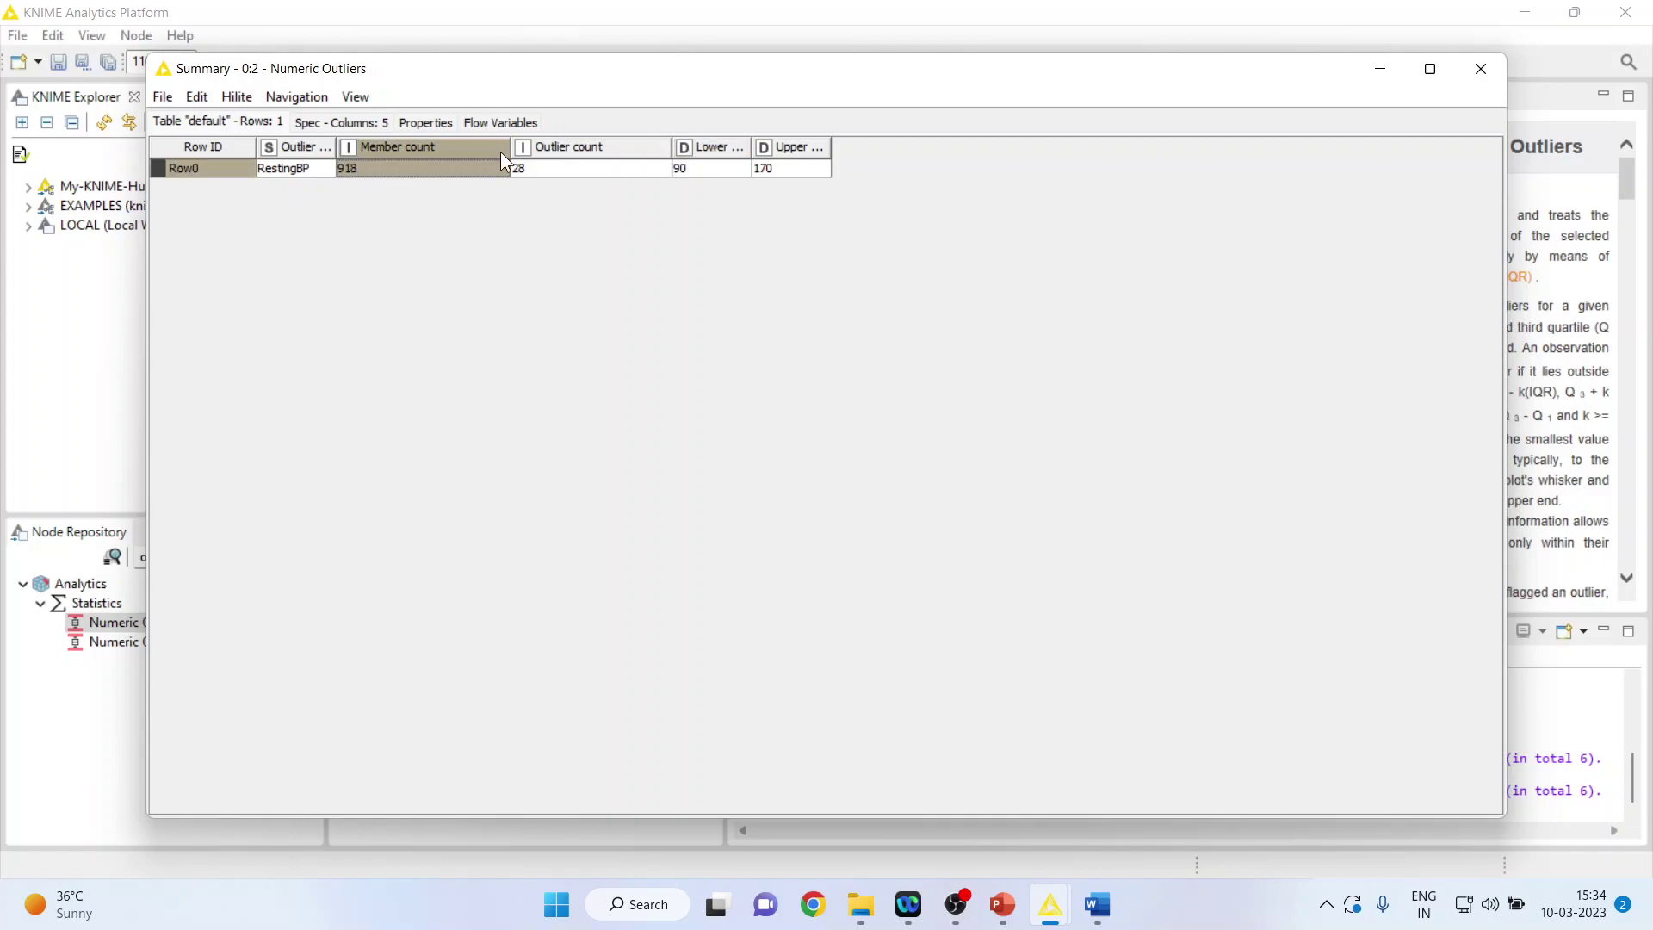
{"action": "left_click", "coordinate": [530, 177]}
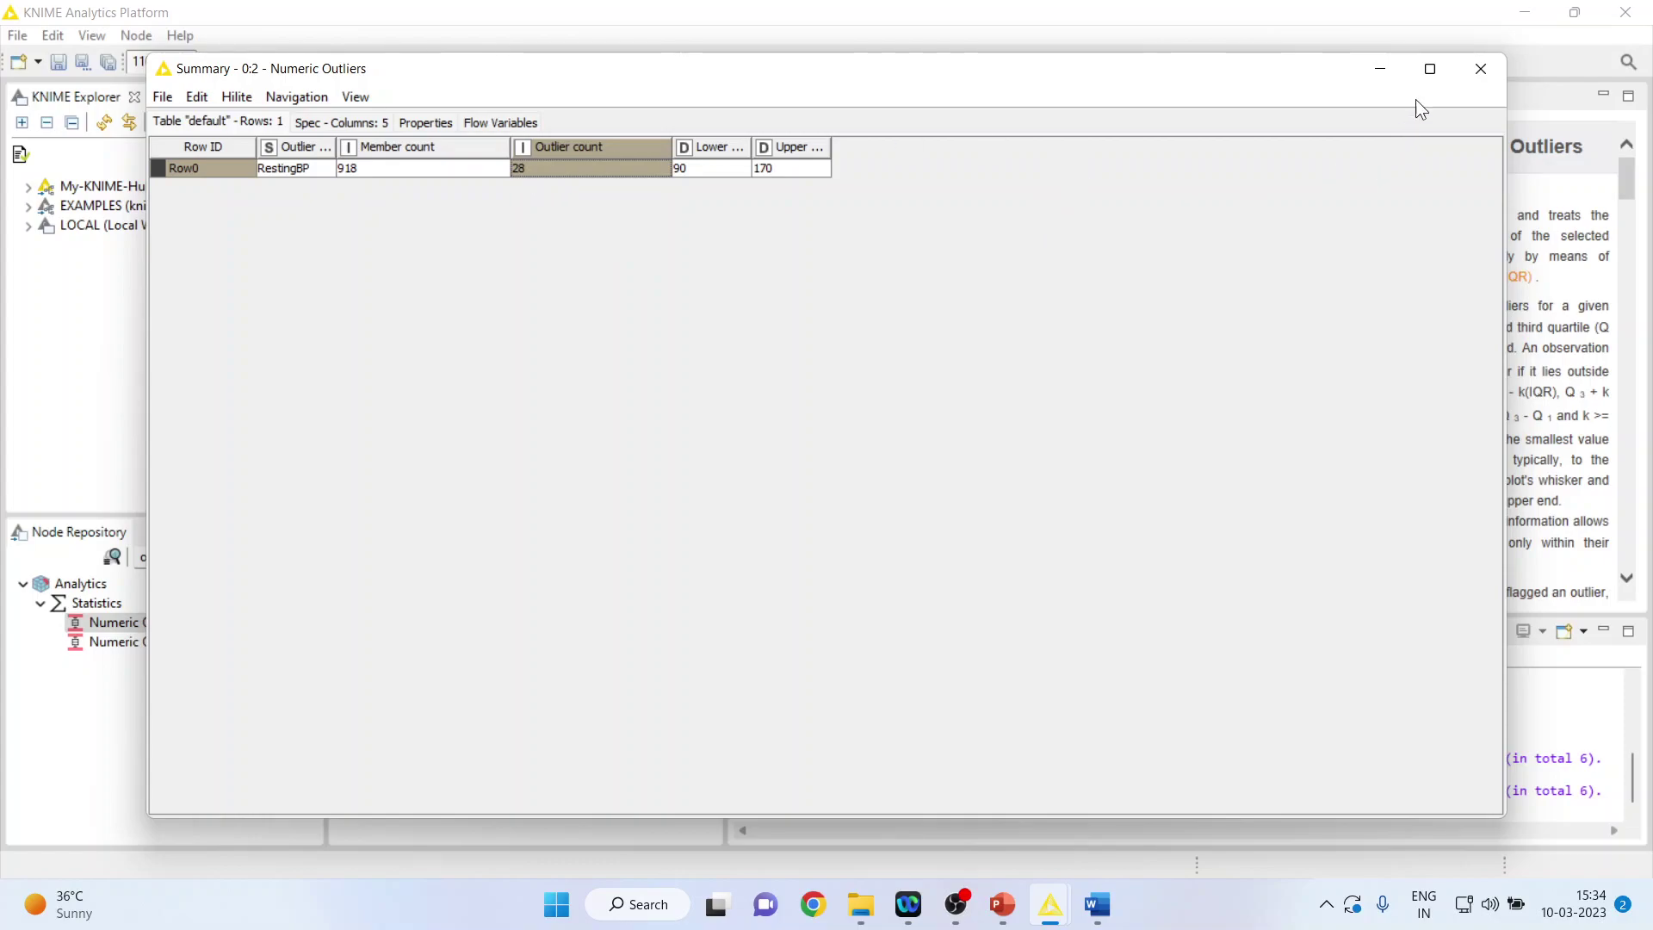
{"action": "left_click", "coordinate": [1478, 68]}
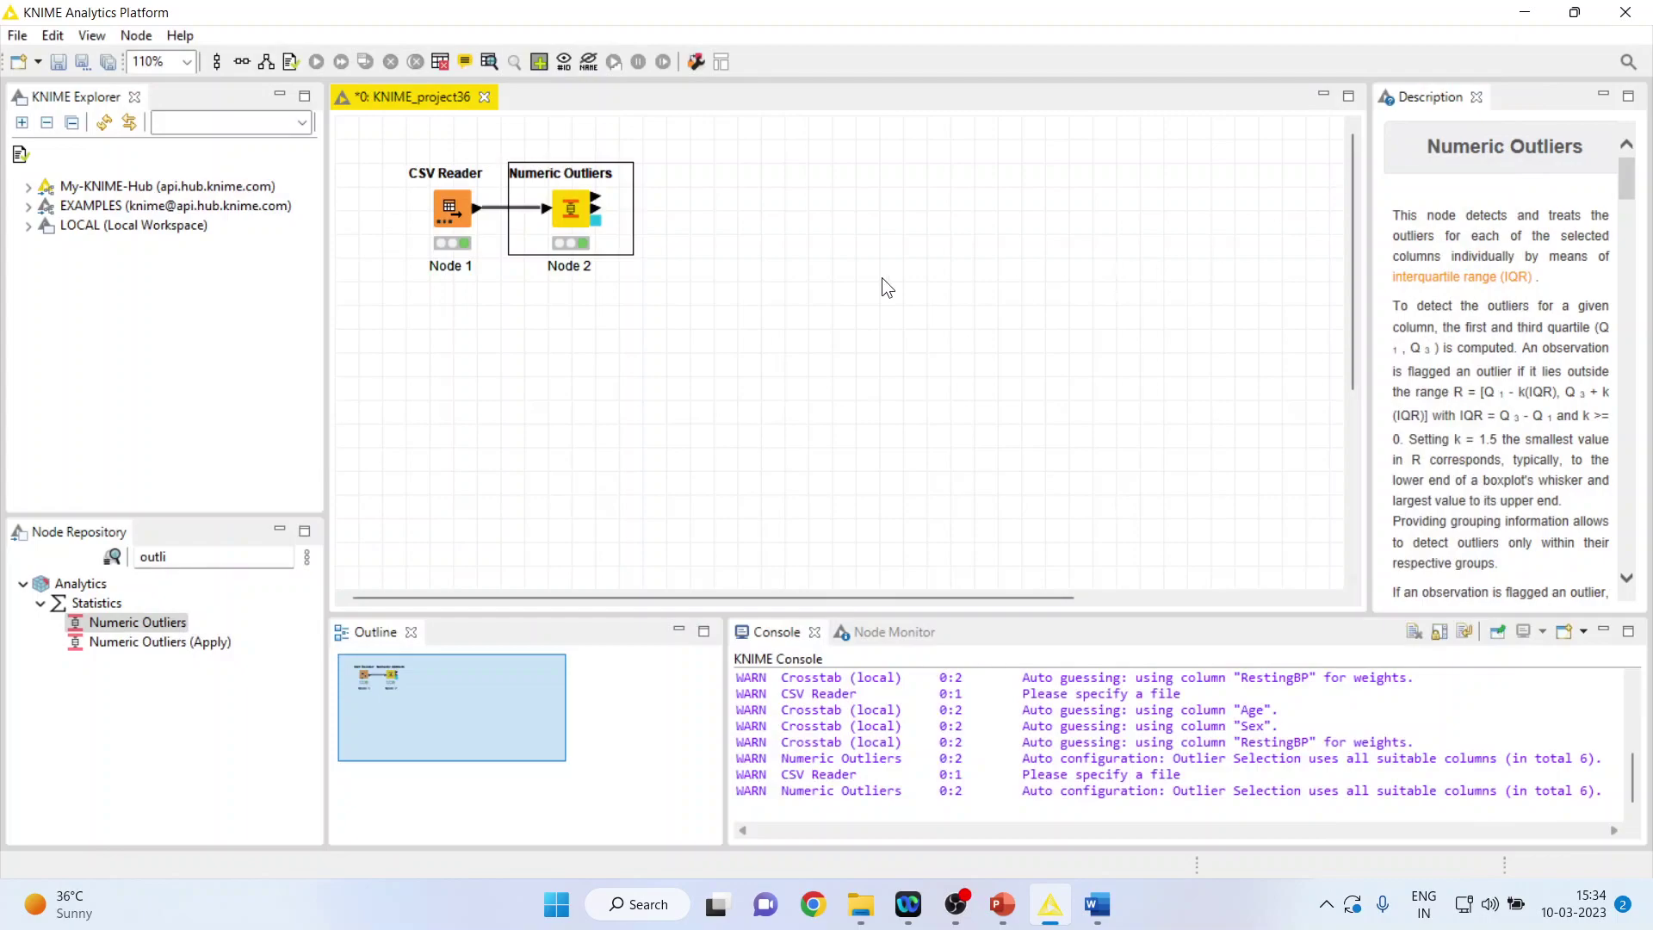
{"action": "right_click", "coordinate": [575, 215]}
{"action": "left_click", "coordinate": [680, 721]}
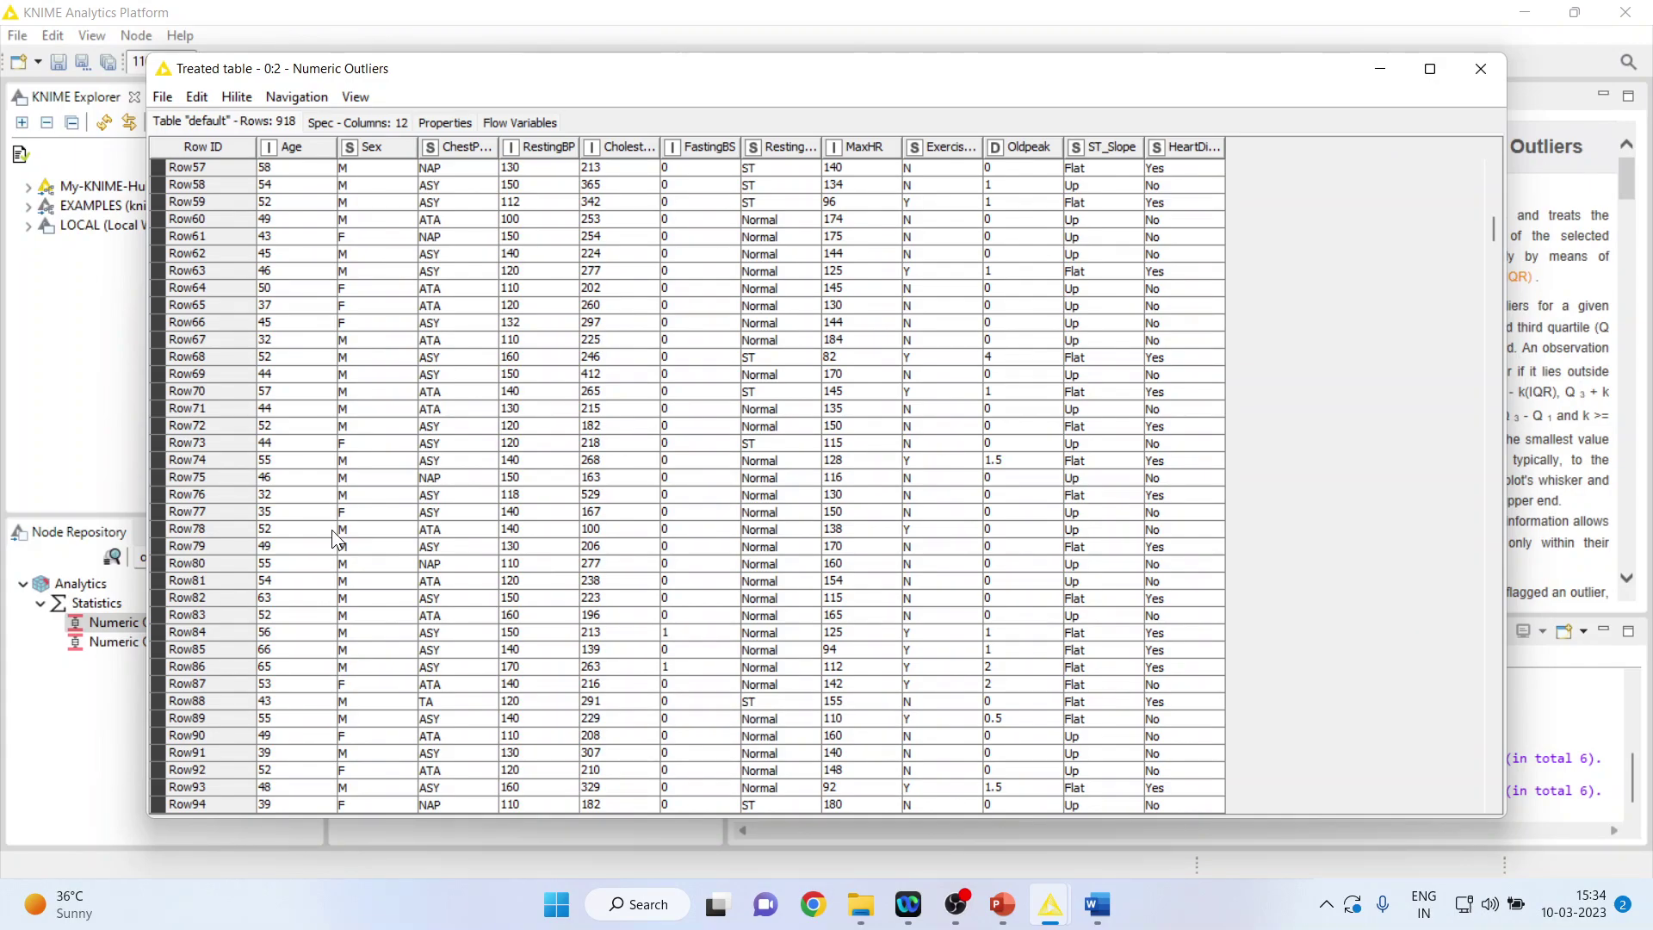
Step: Switch the outlier column from RestingBP to Cholesterol and accept the node reset
{"action": "left_click", "coordinate": [1480, 69]}
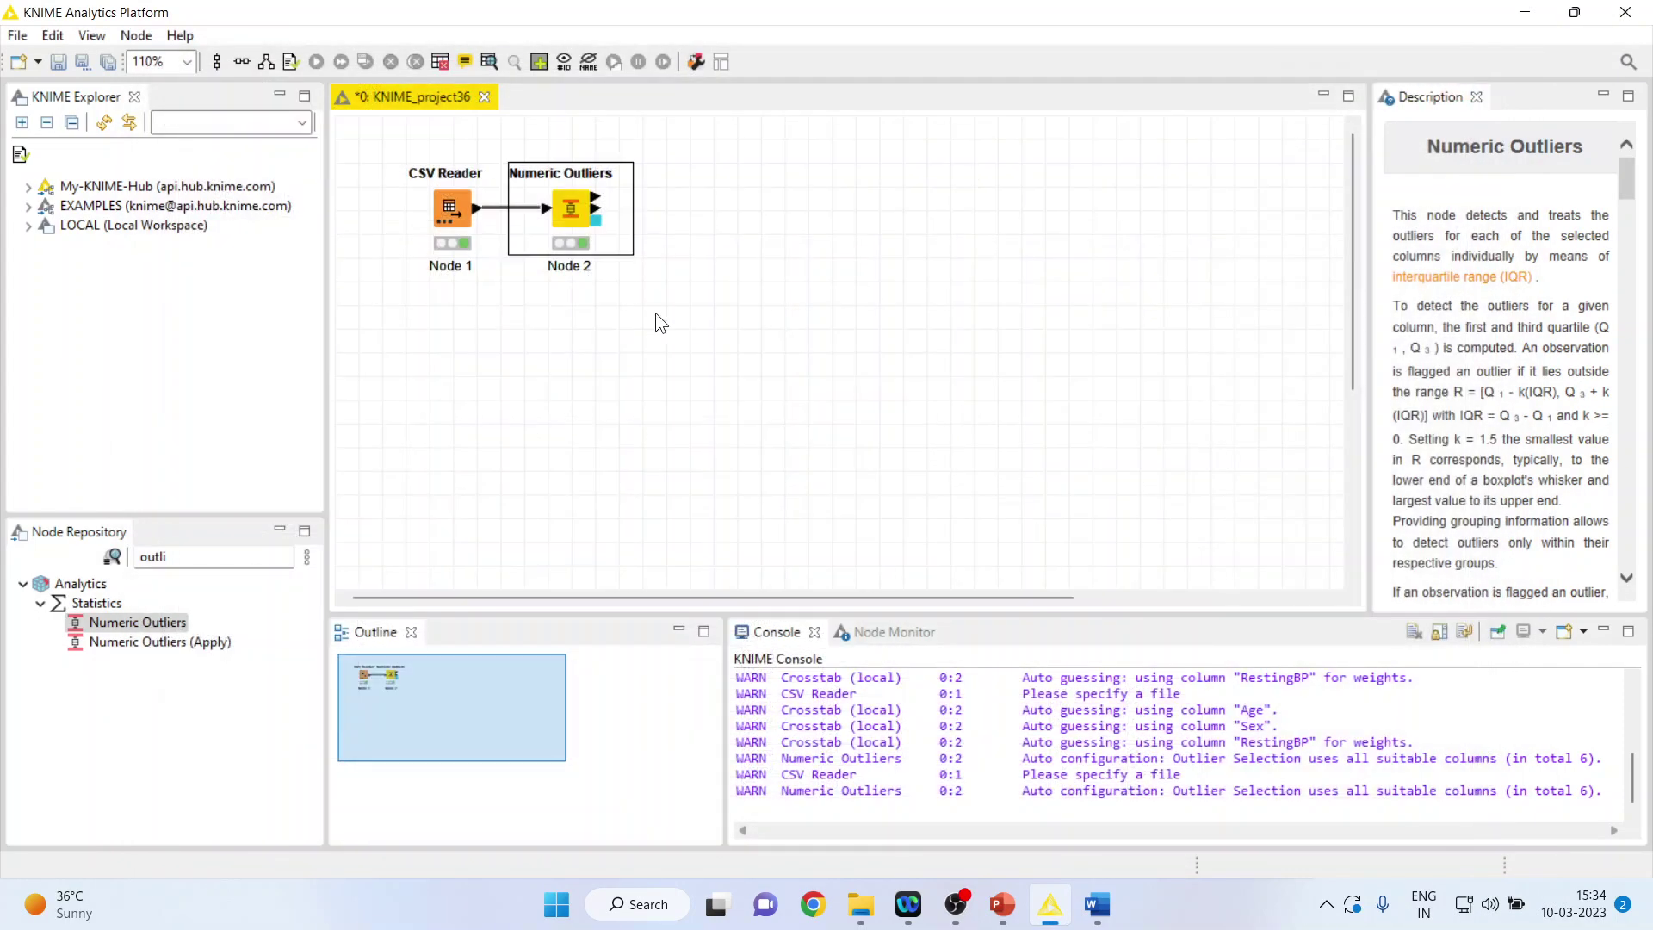
{"action": "right_click", "coordinate": [568, 221]}
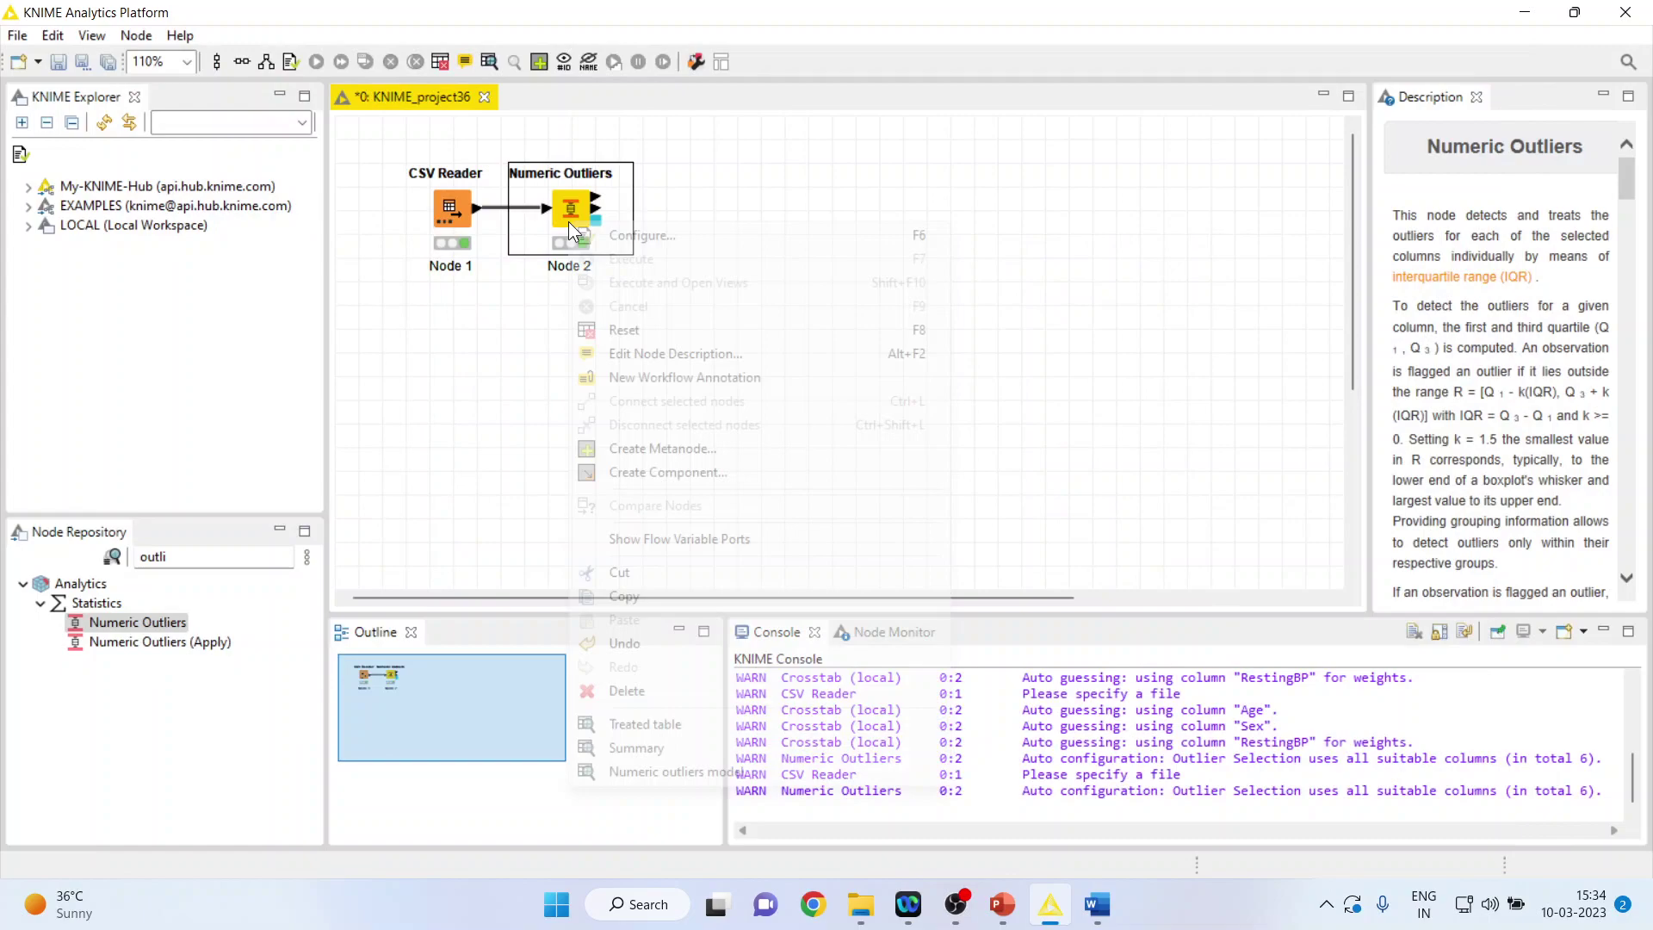
{"action": "left_click", "coordinate": [653, 237]}
{"action": "left_click", "coordinate": [931, 295]}
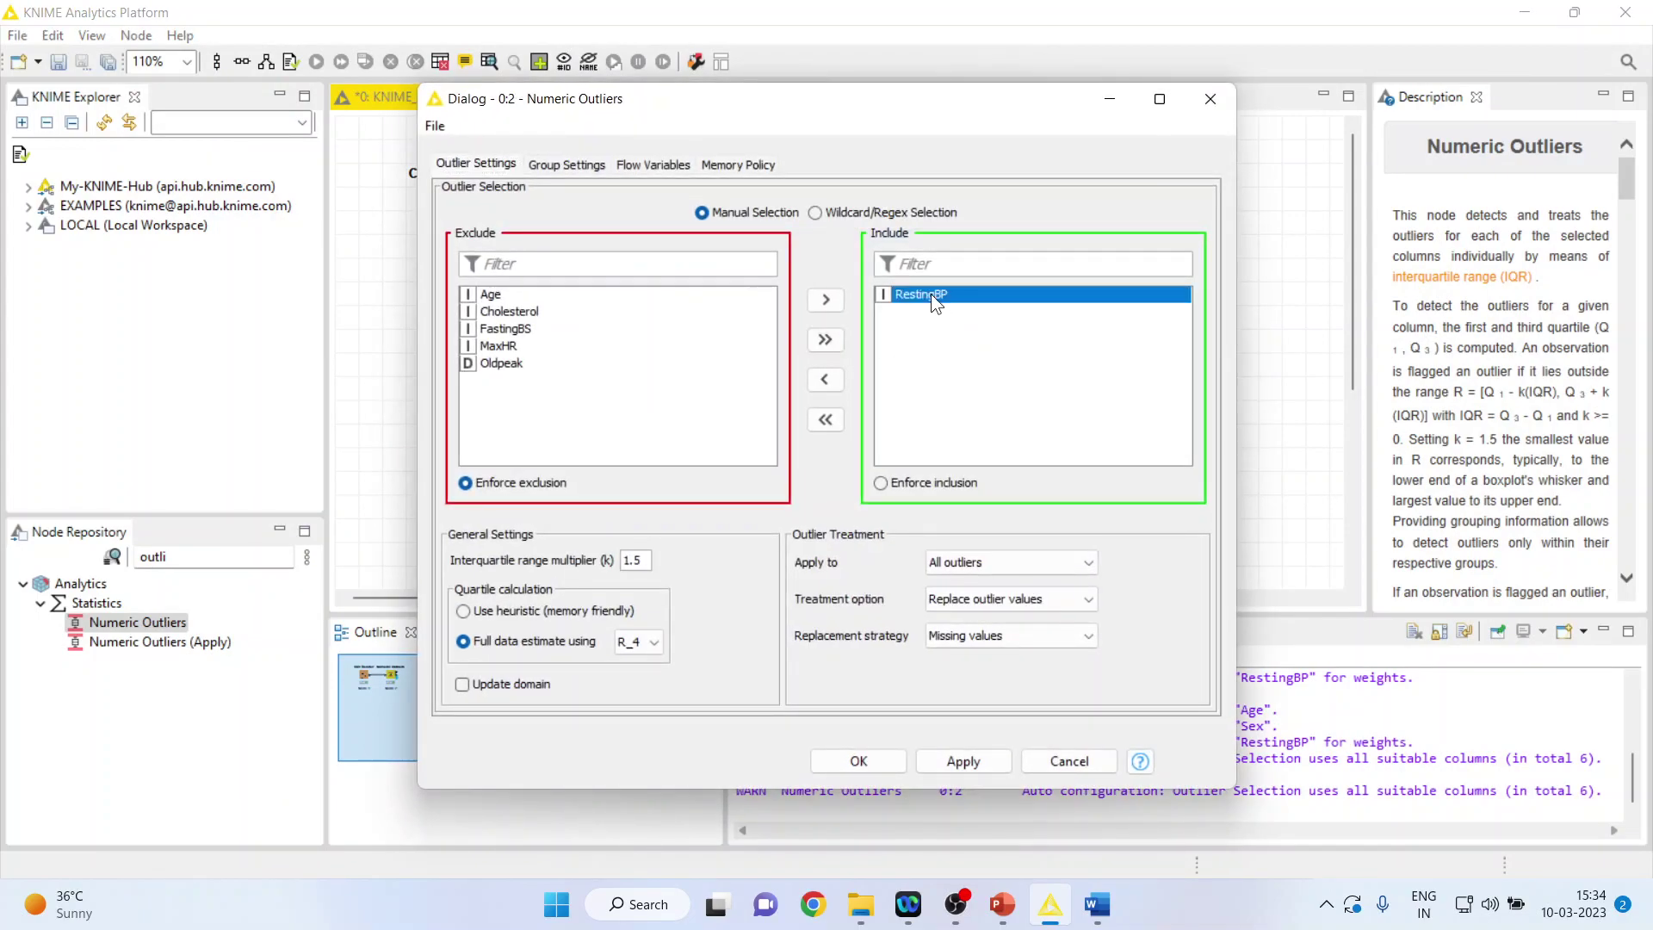
{"action": "left_click", "coordinate": [829, 380]}
{"action": "left_click", "coordinate": [525, 328]}
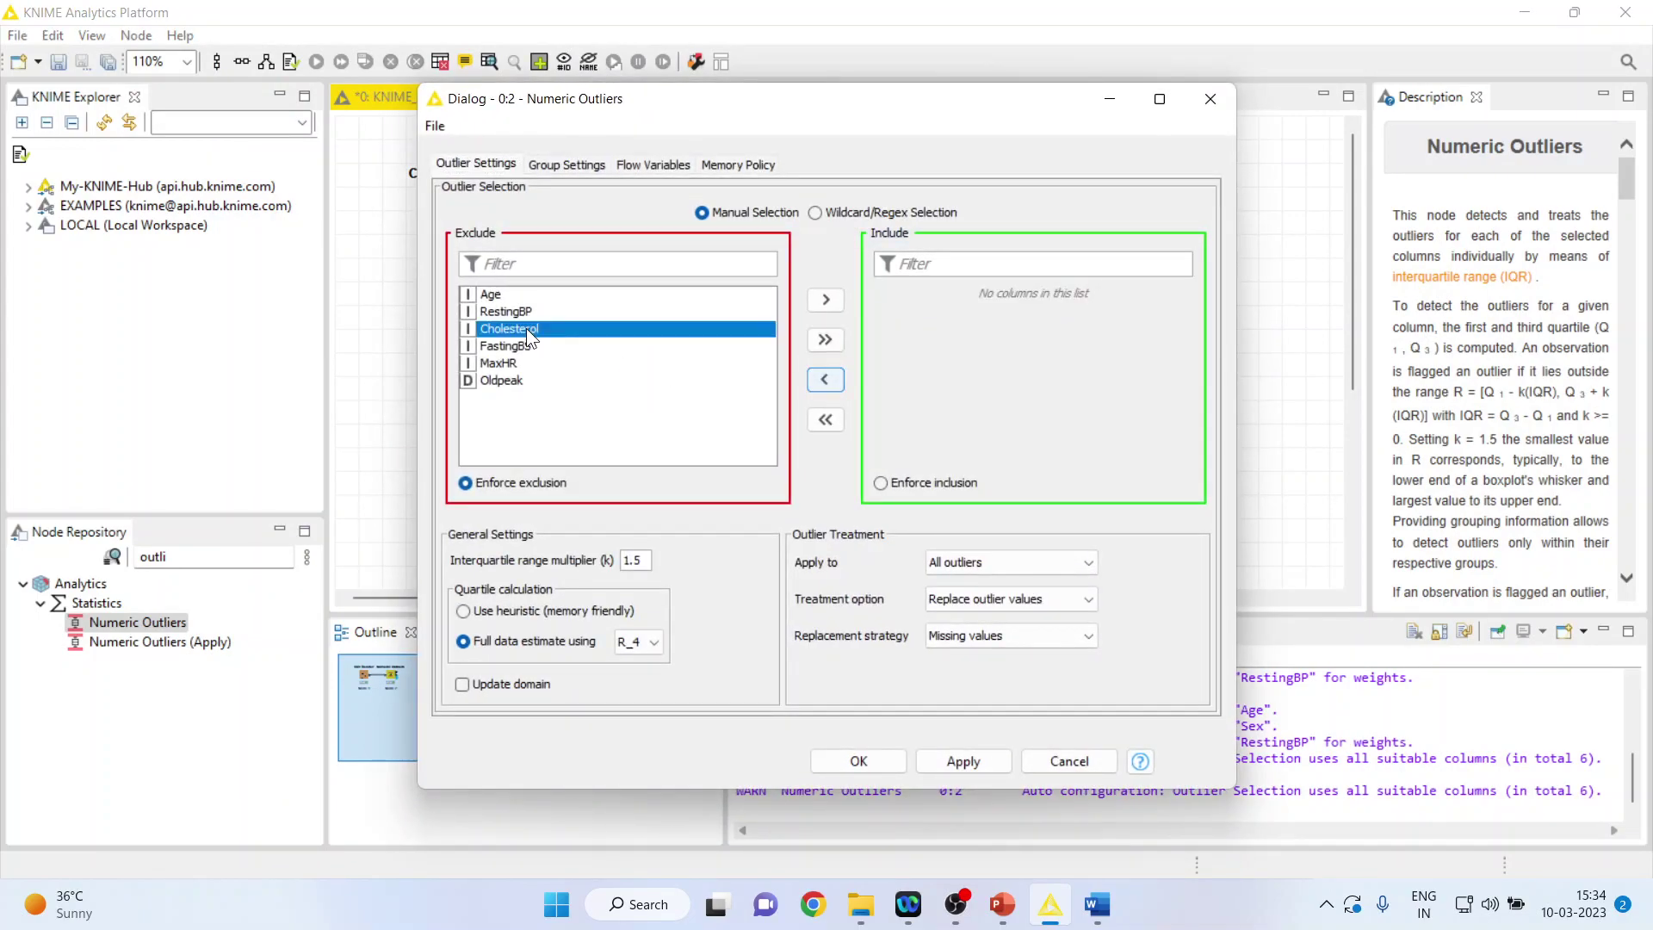
{"action": "left_click", "coordinate": [827, 302]}
{"action": "left_click", "coordinate": [857, 761]}
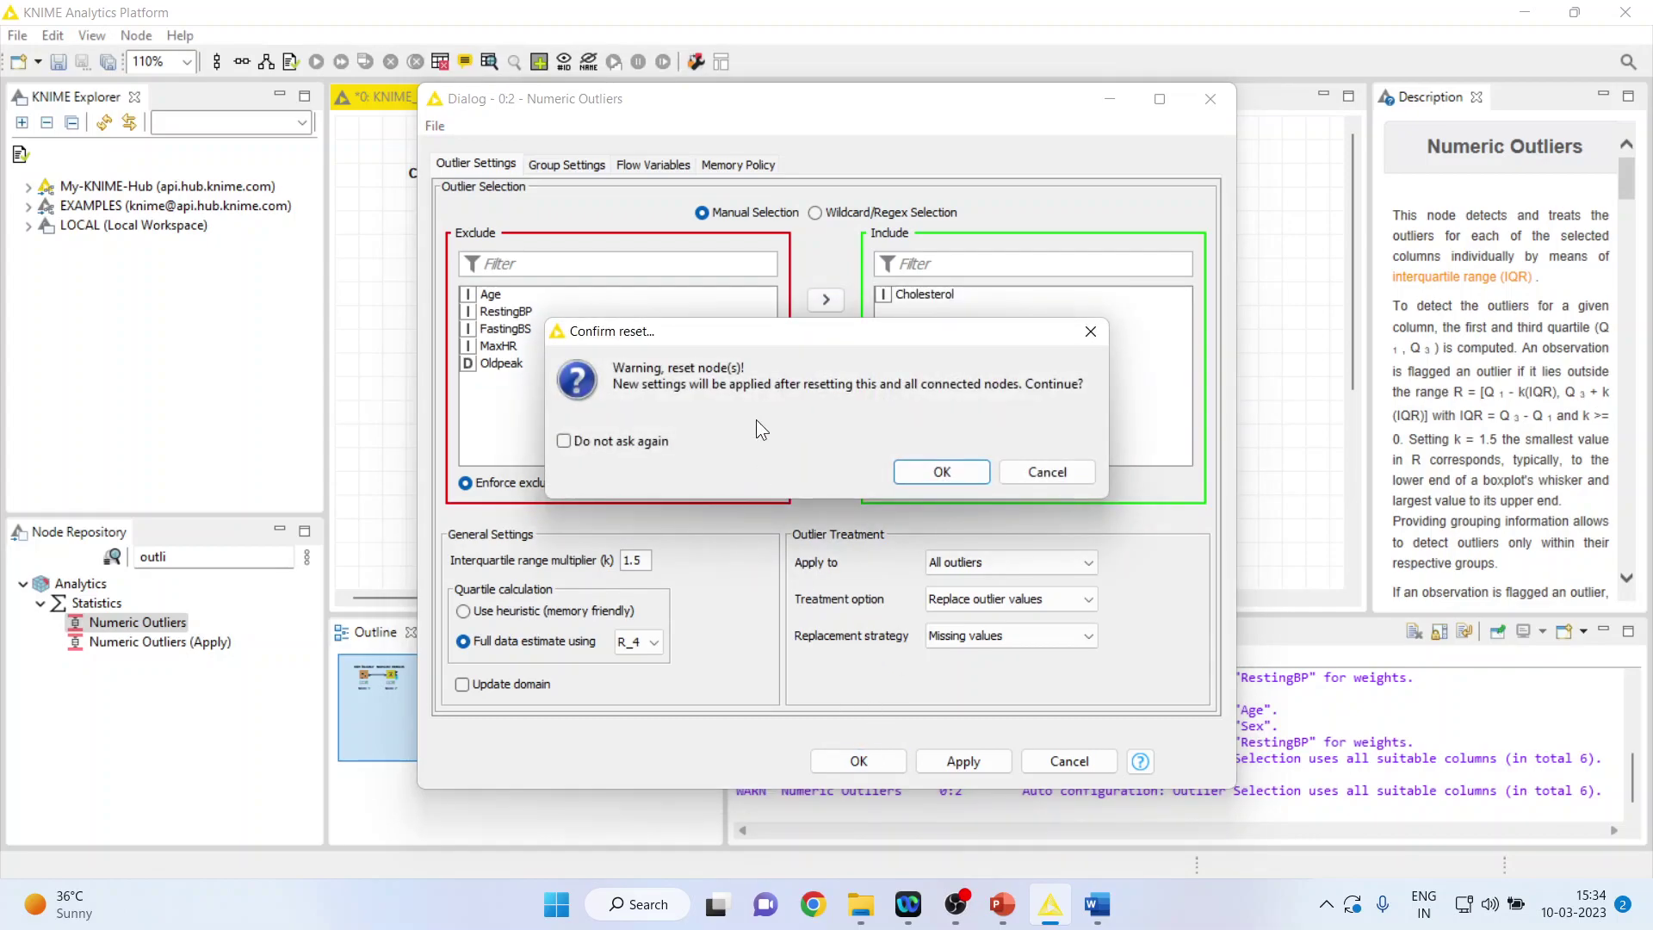
{"action": "left_click", "coordinate": [947, 471]}
Step: Rerun the node and review the Cholesterol summary: 183 outliers of 918, bounds 32–408
{"action": "right_click", "coordinate": [580, 224]}
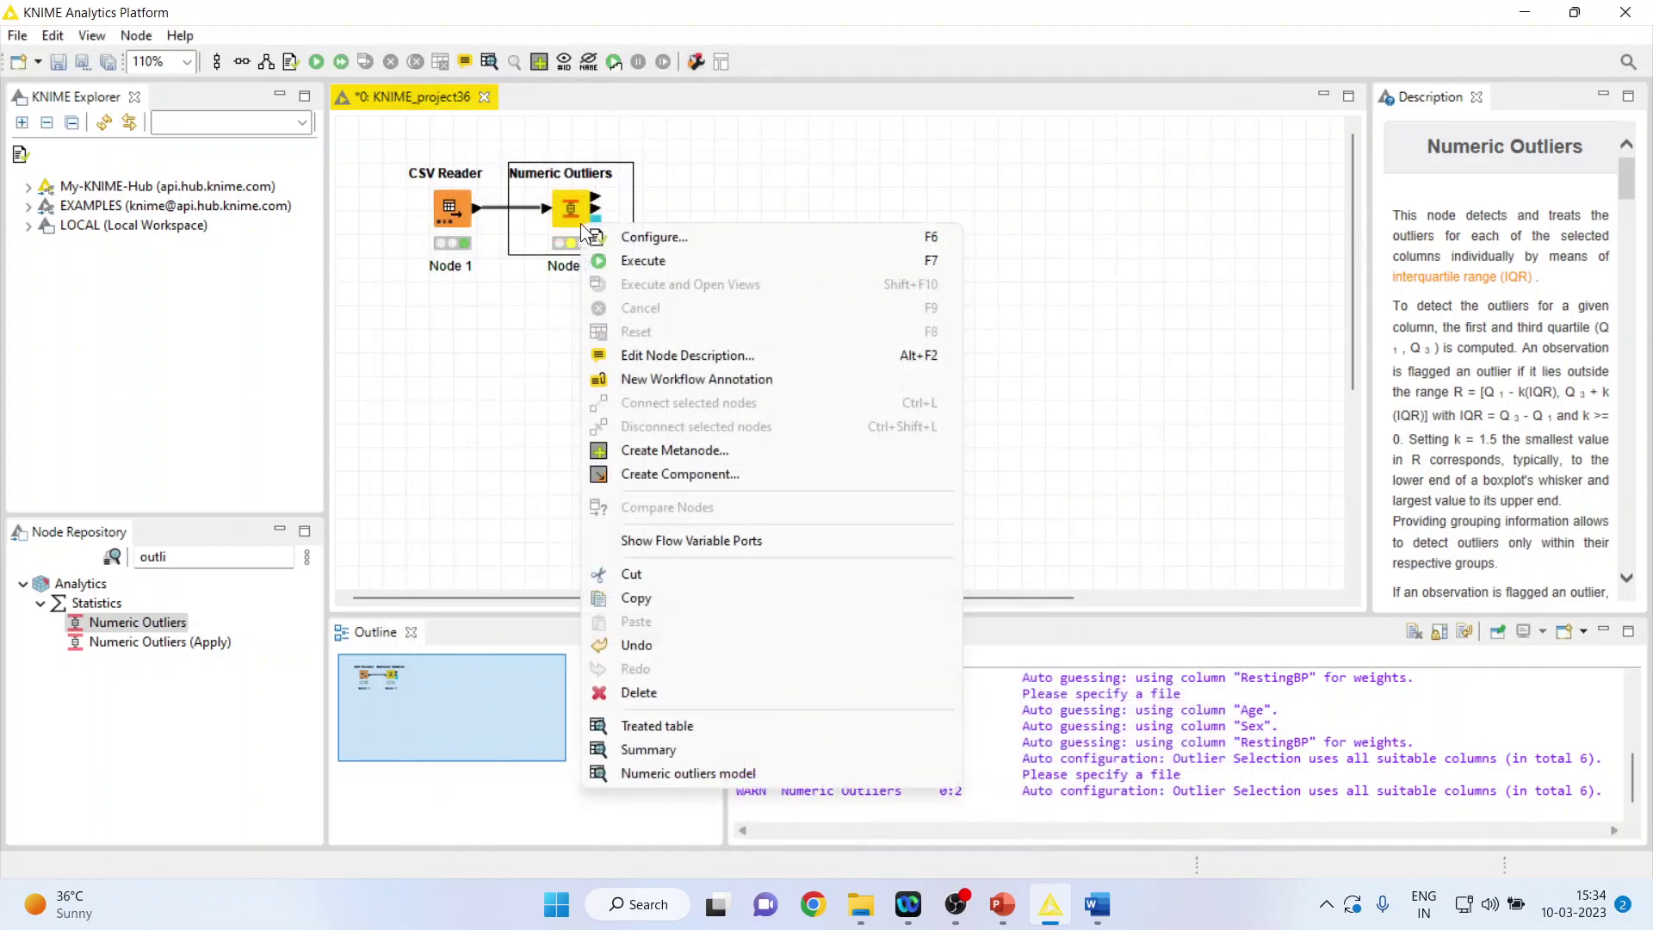
{"action": "left_click", "coordinate": [654, 251]}
{"action": "right_click", "coordinate": [581, 215]}
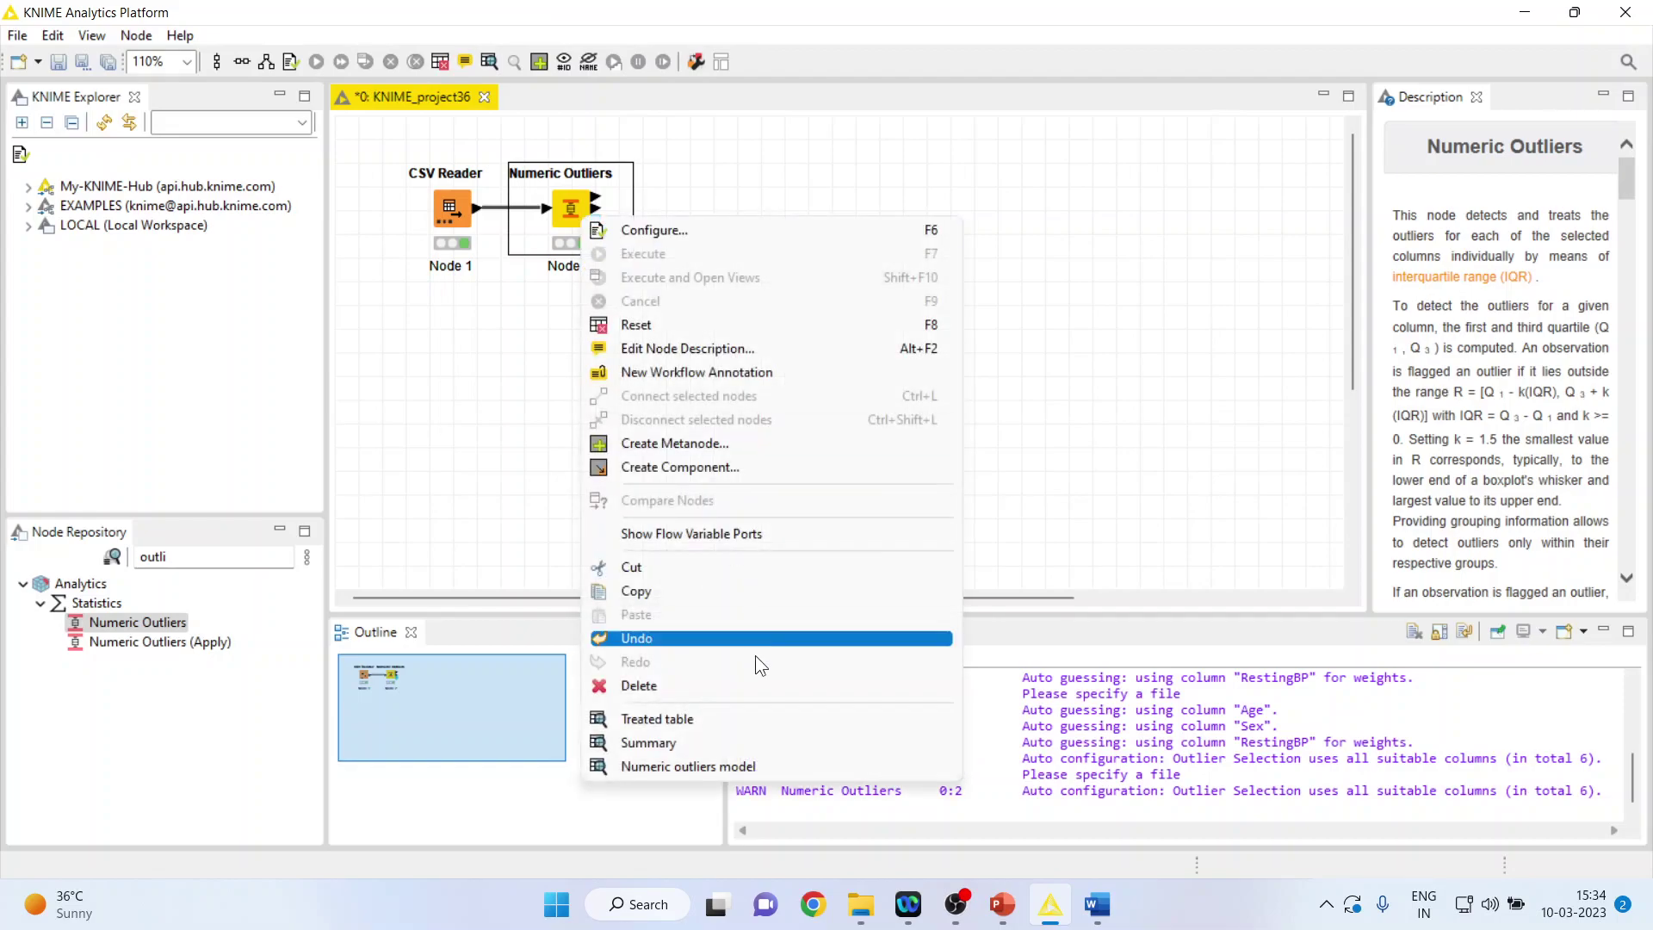
{"action": "left_click", "coordinate": [718, 743]}
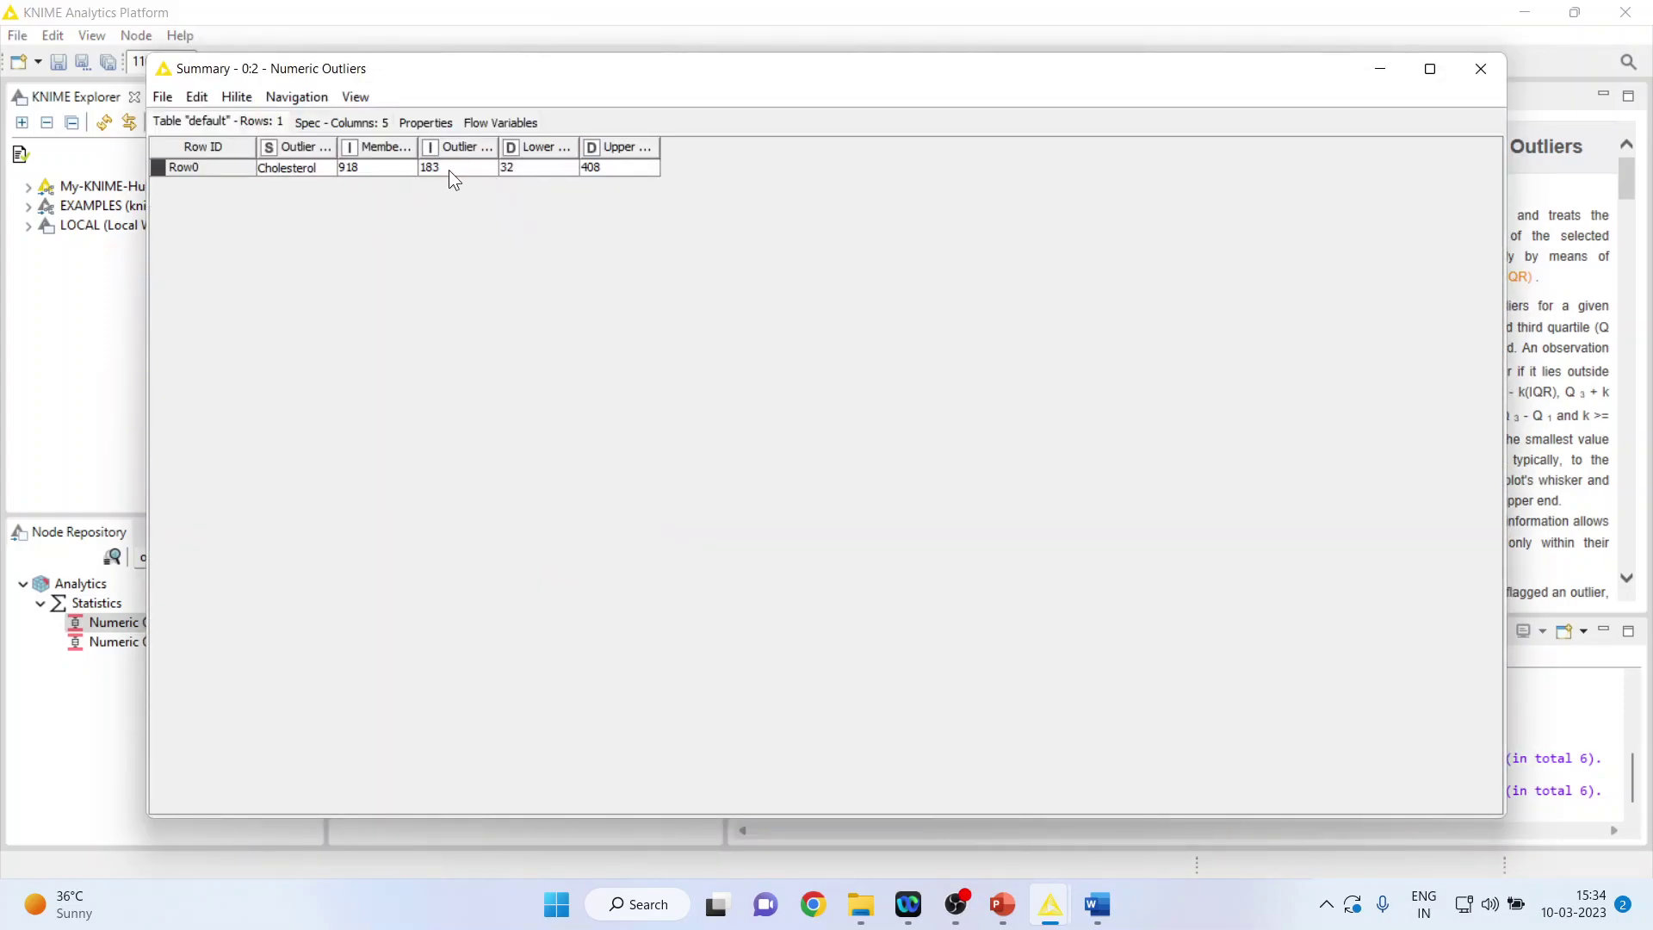
{"action": "left_click", "coordinate": [1475, 76]}
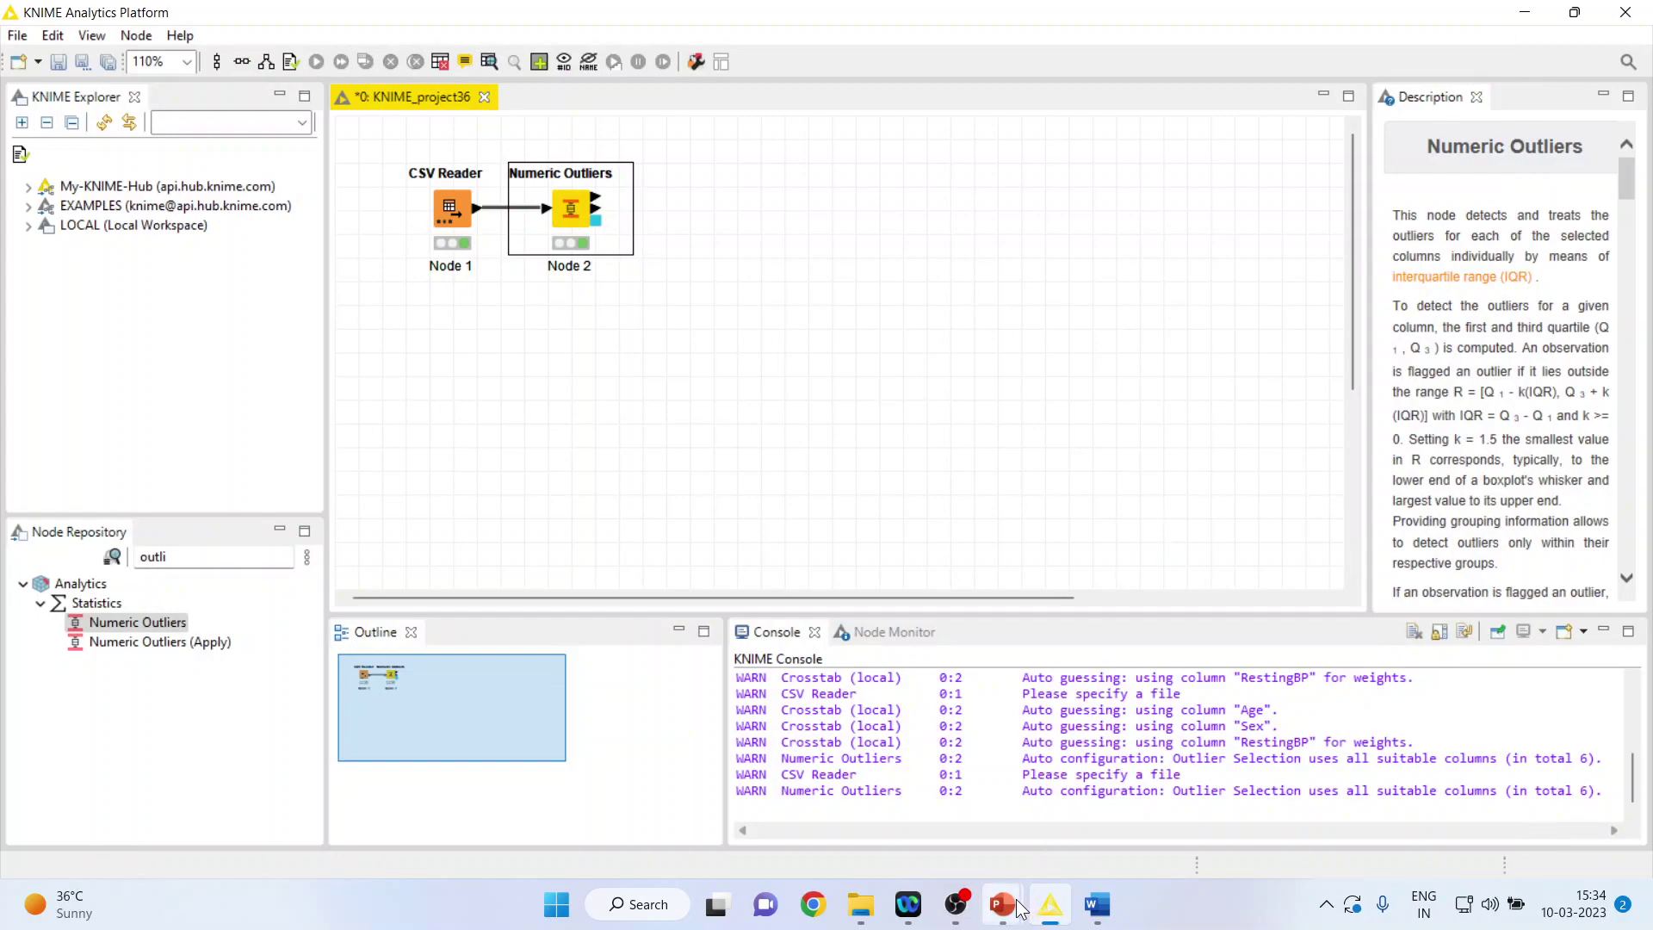
Step: Bring PowerPoint forward and present slide 3, the Thank You slide, full screen
{"action": "mouse_move", "coordinate": [1002, 904]}
{"action": "left_click", "coordinate": [1107, 834]}
{"action": "left_click", "coordinate": [215, 555]}
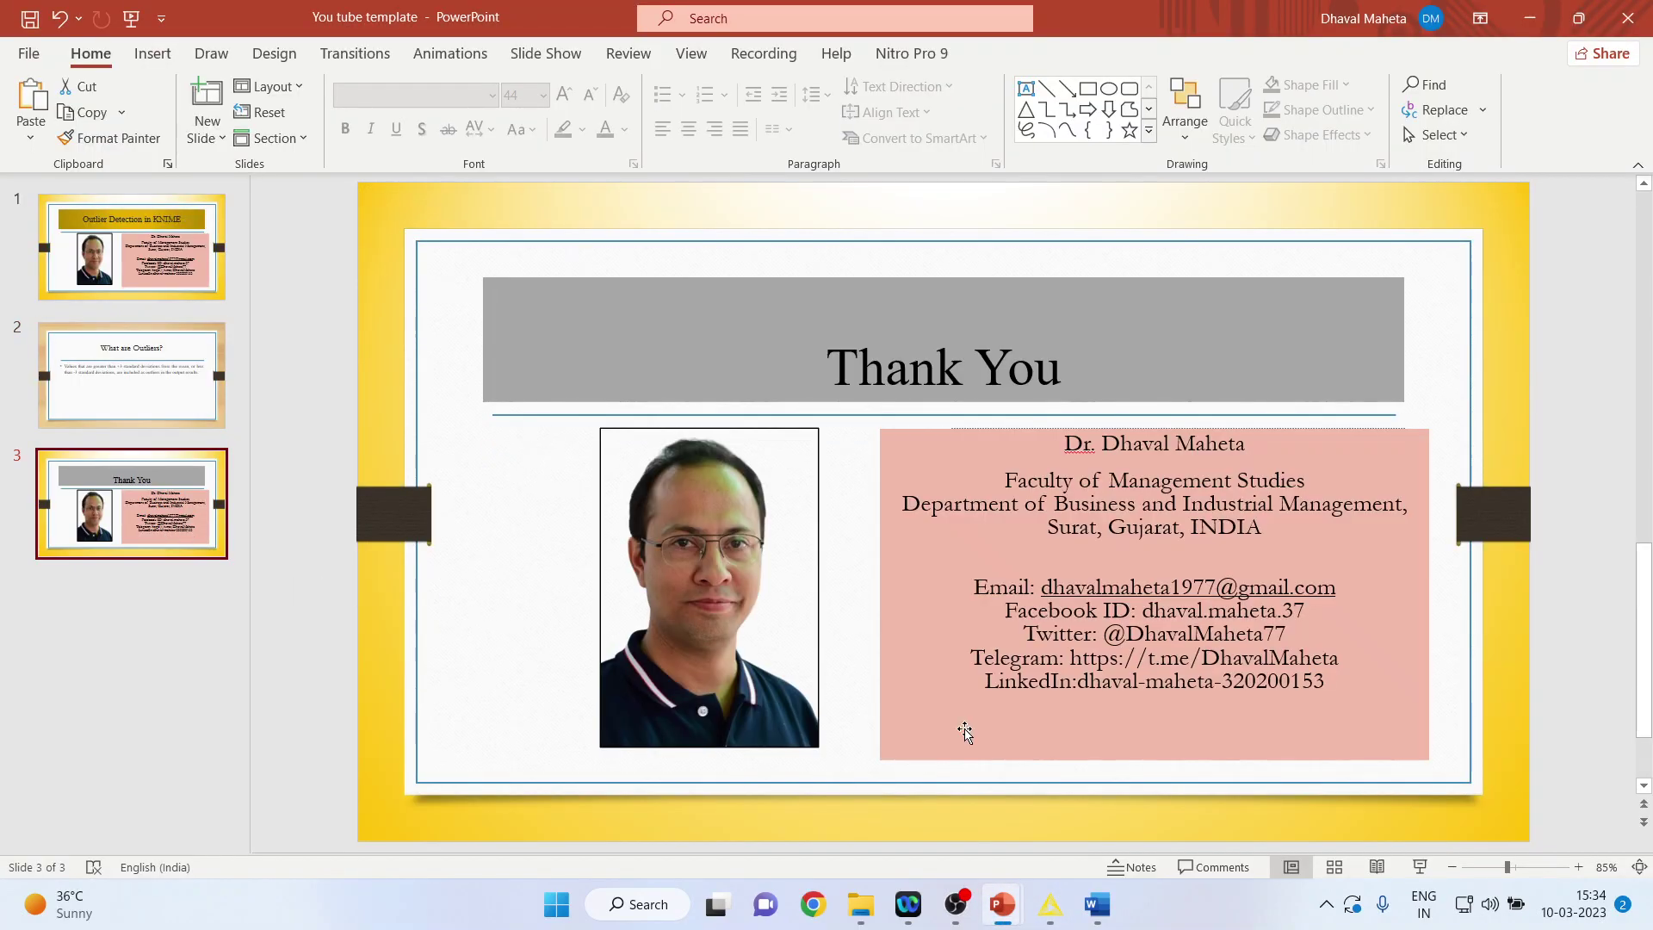